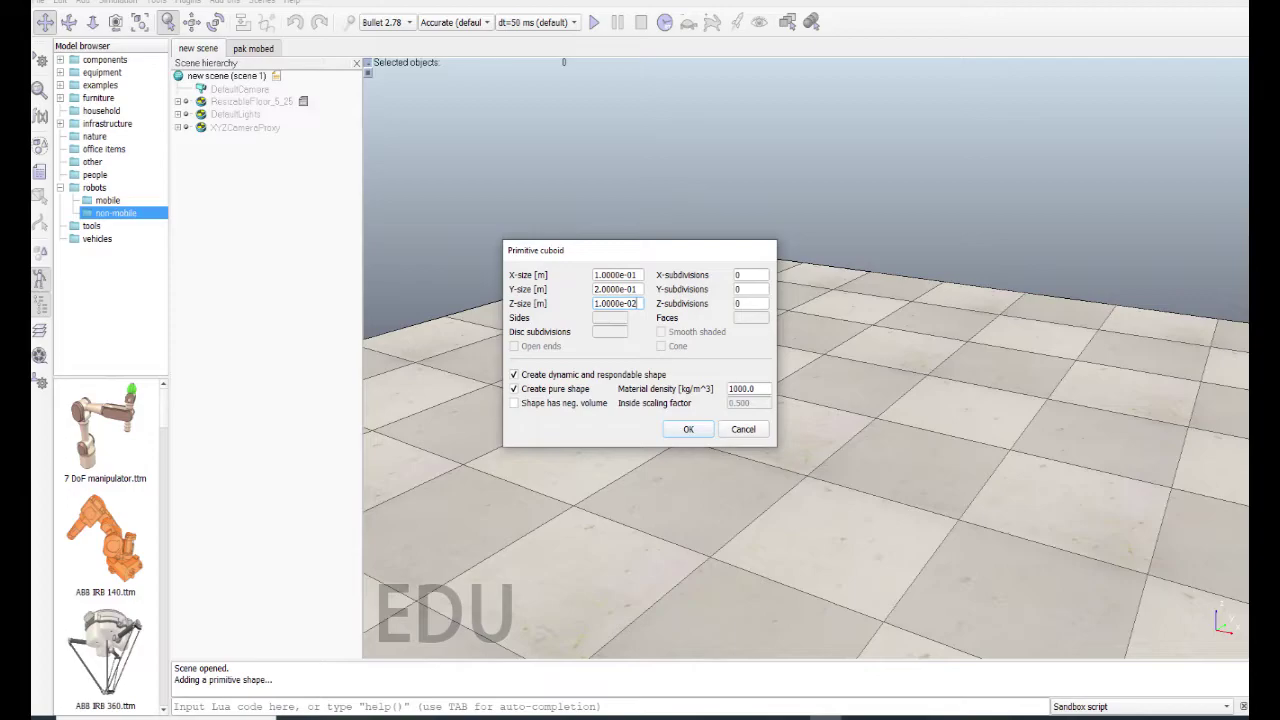
Create a primitive cuboid sized 0.1 × 0.2 × 0.01 m and rename it RobotBase.
key(Return)
click(79, 29)
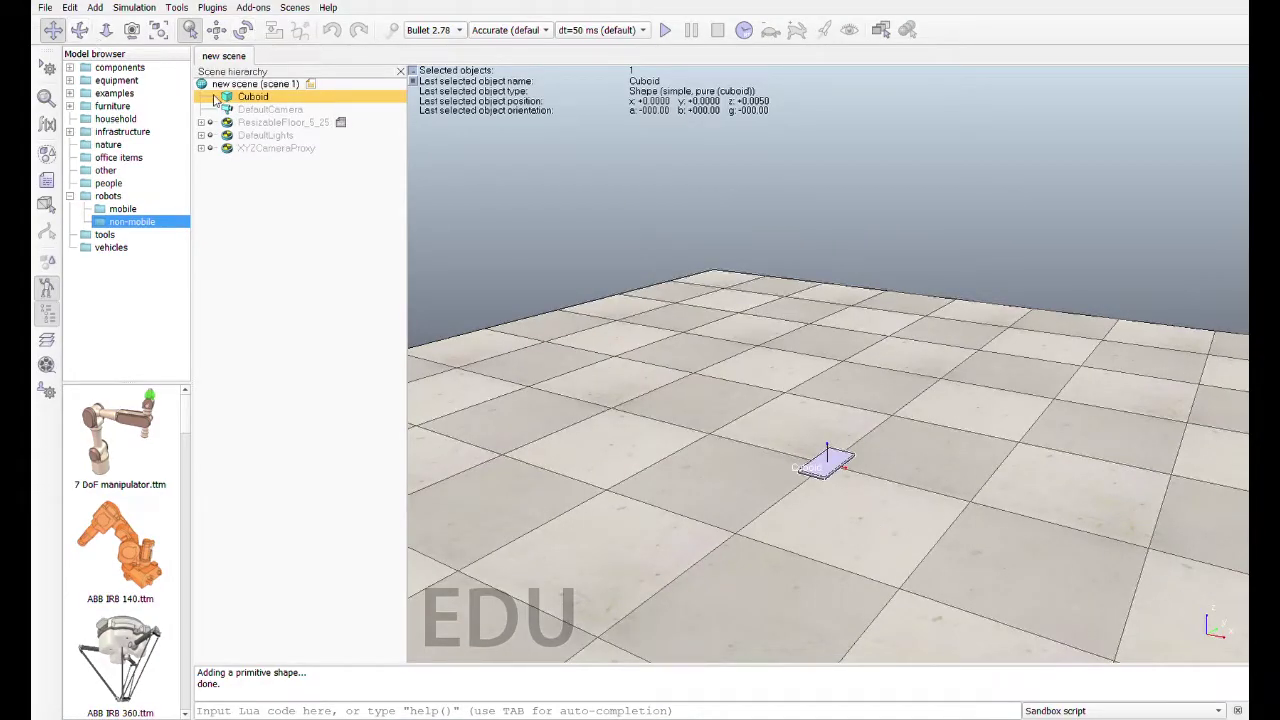
drag(934, 544, 1098, 545)
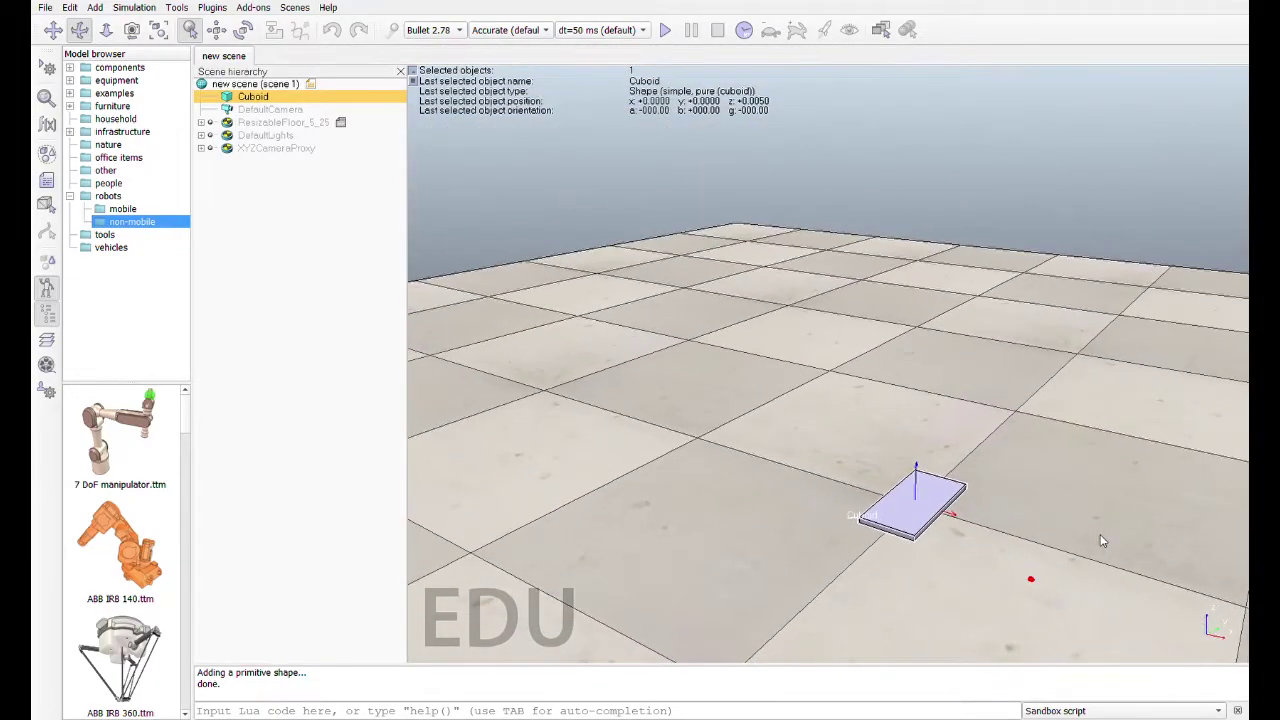
double_click(254, 97)
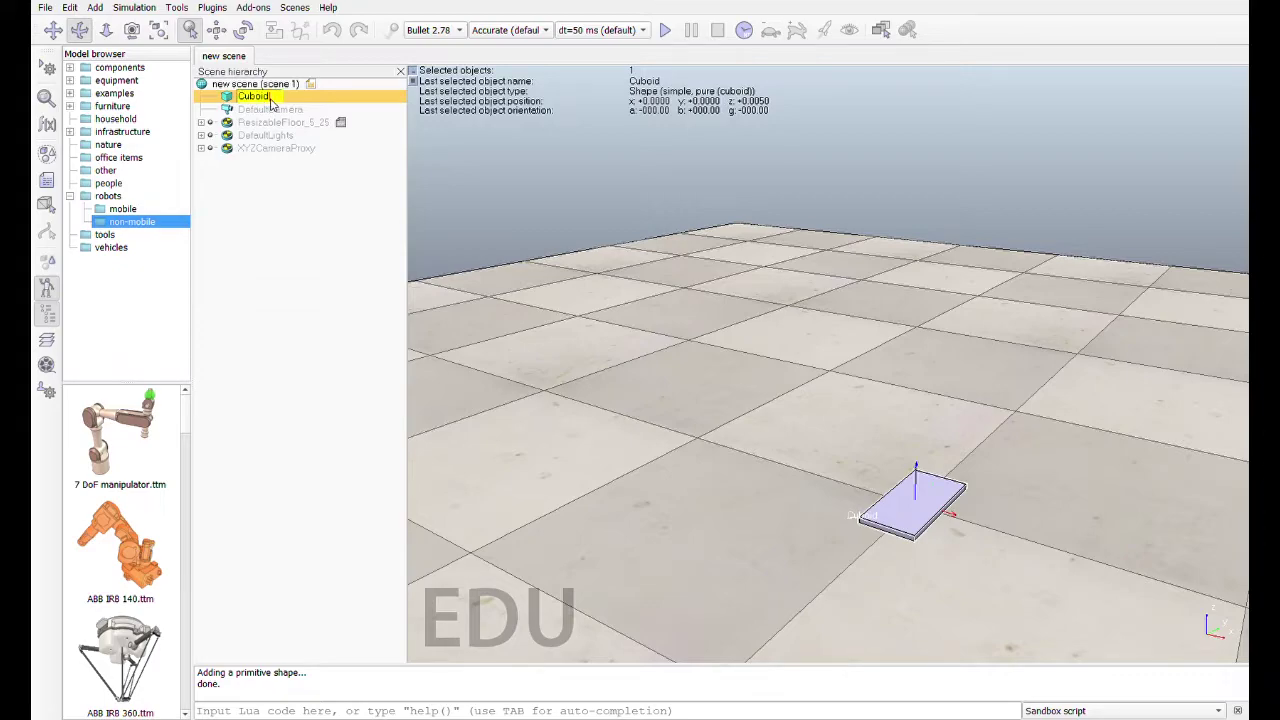
text(RobotBase)
key(Return)
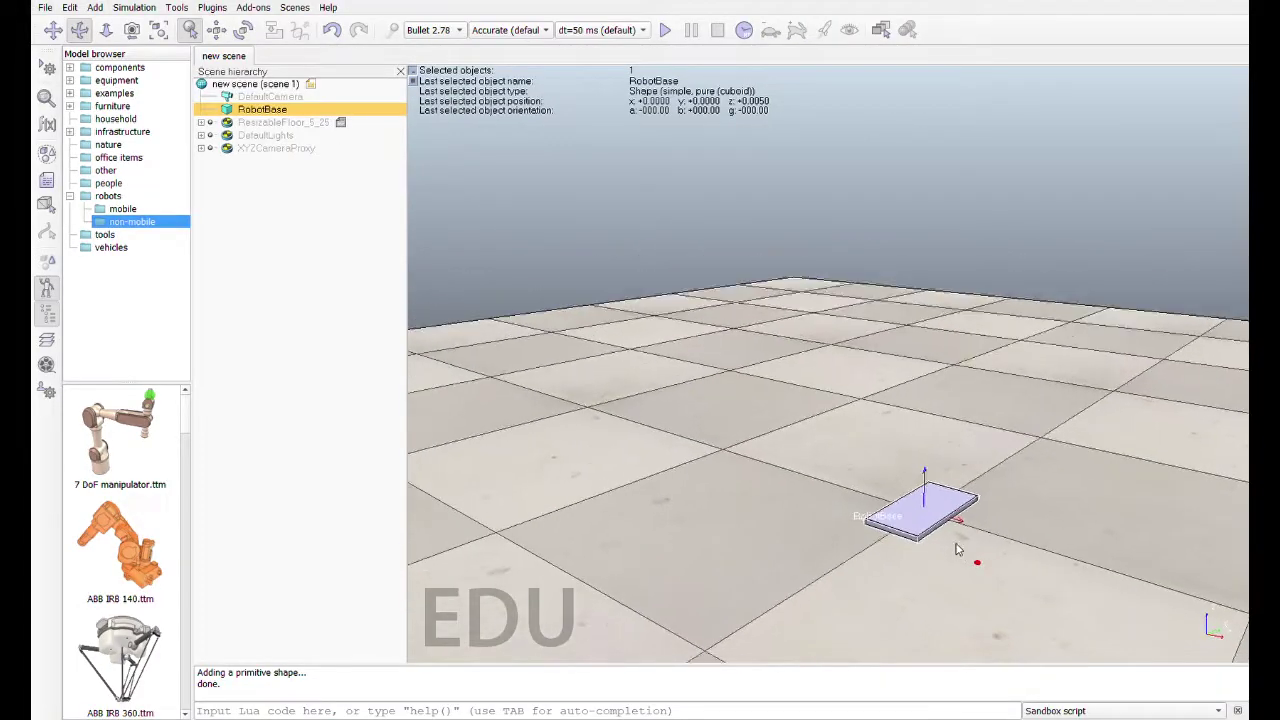
Raise RobotBase to a Z position of 0.035 m.
drag(965, 470, 957, 498)
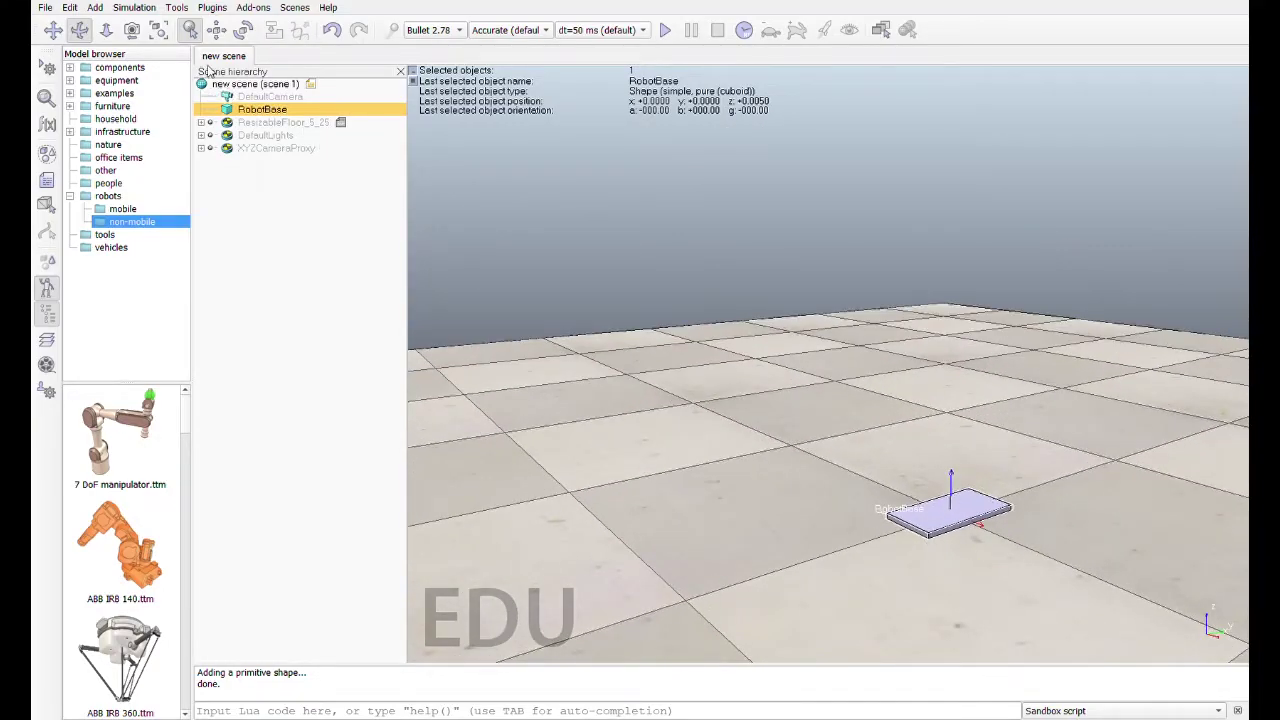
click(216, 30)
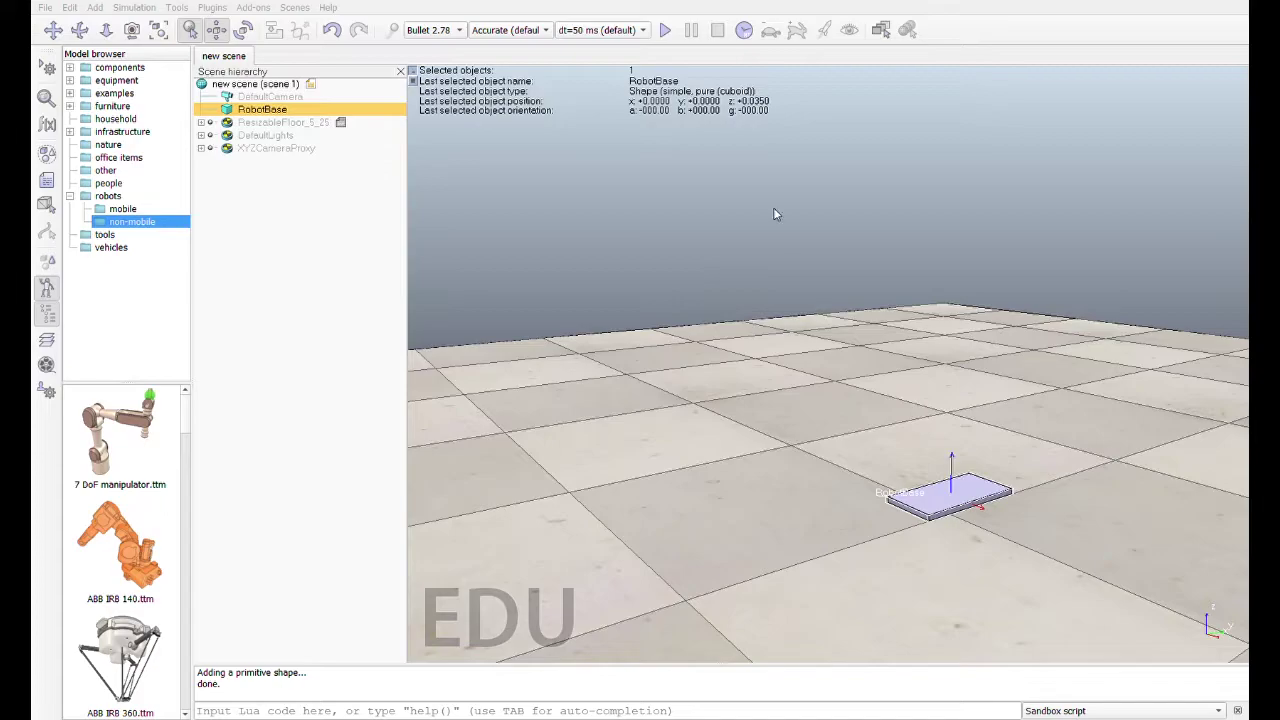
click(53, 29)
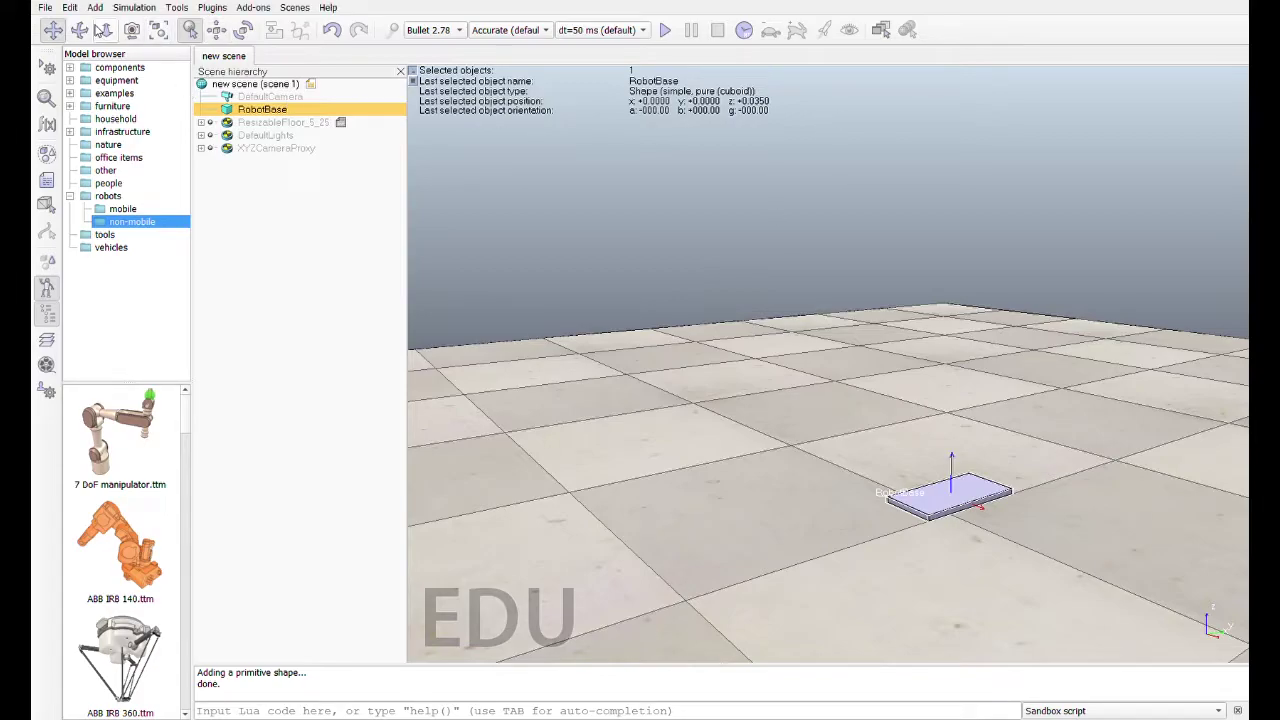
Add a dynamic, respondable primitive cylinder with an X-size of 0.06 m and a Z-size of 0.02 m.
drag(1120, 594, 1099, 563)
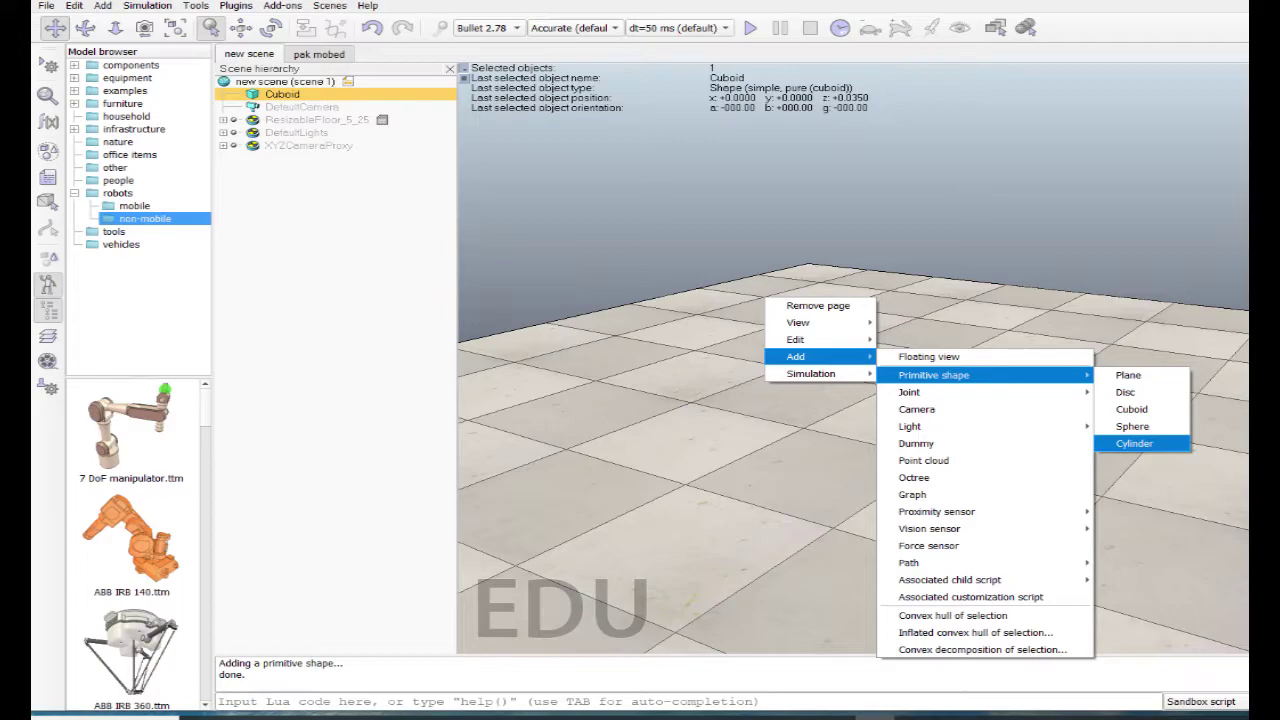
key(Return)
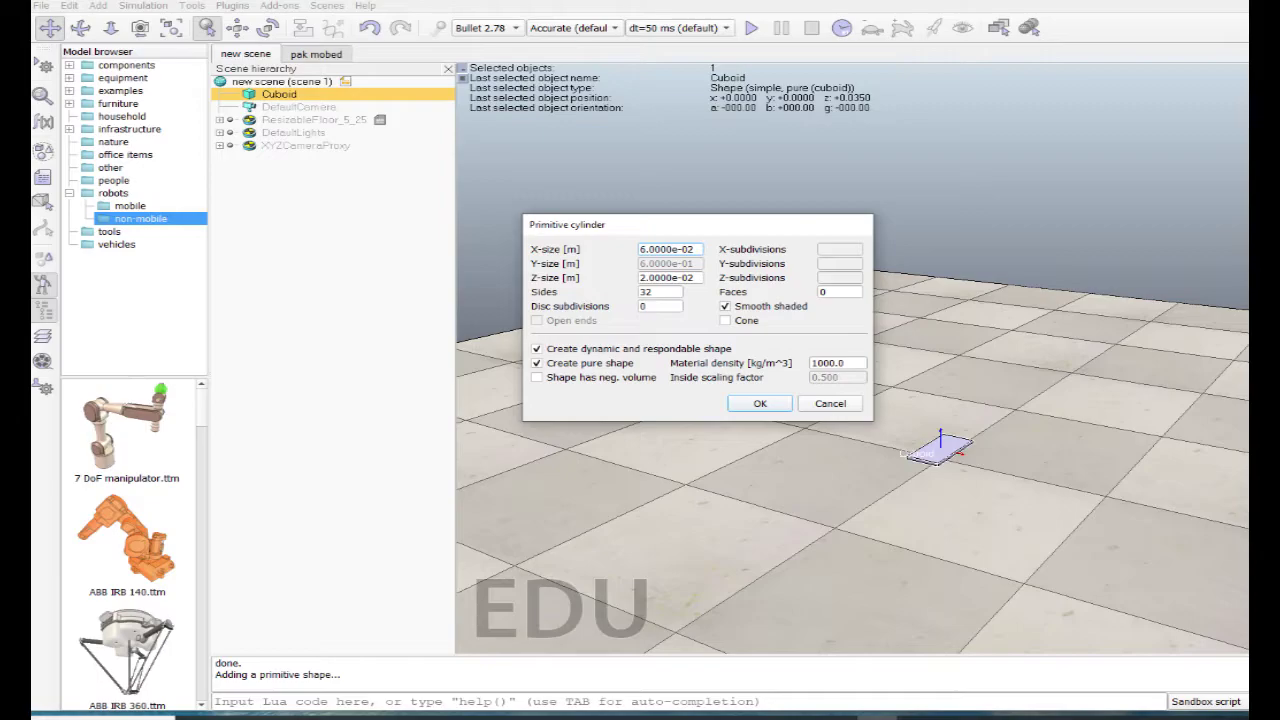
key(Return)
drag(960, 524, 1017, 552)
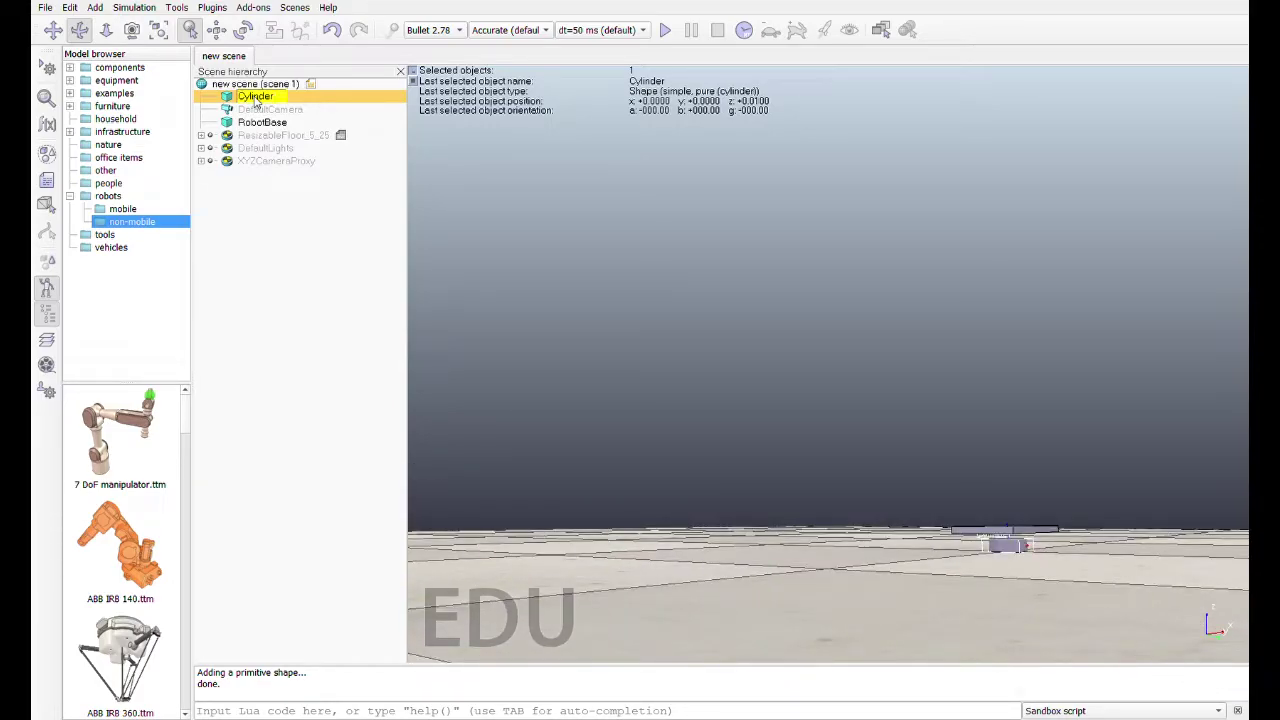
Rename the new cylinder as RightWheel.
double_click(255, 97)
key(BackSpace)
key(BackSpace)
key(BackSpace)
key(BackSpace)
key(BackSpace)
key(BackSpace)
key(BackSpace)
key(BackSpace)
text(RightWheel)
key(Return)
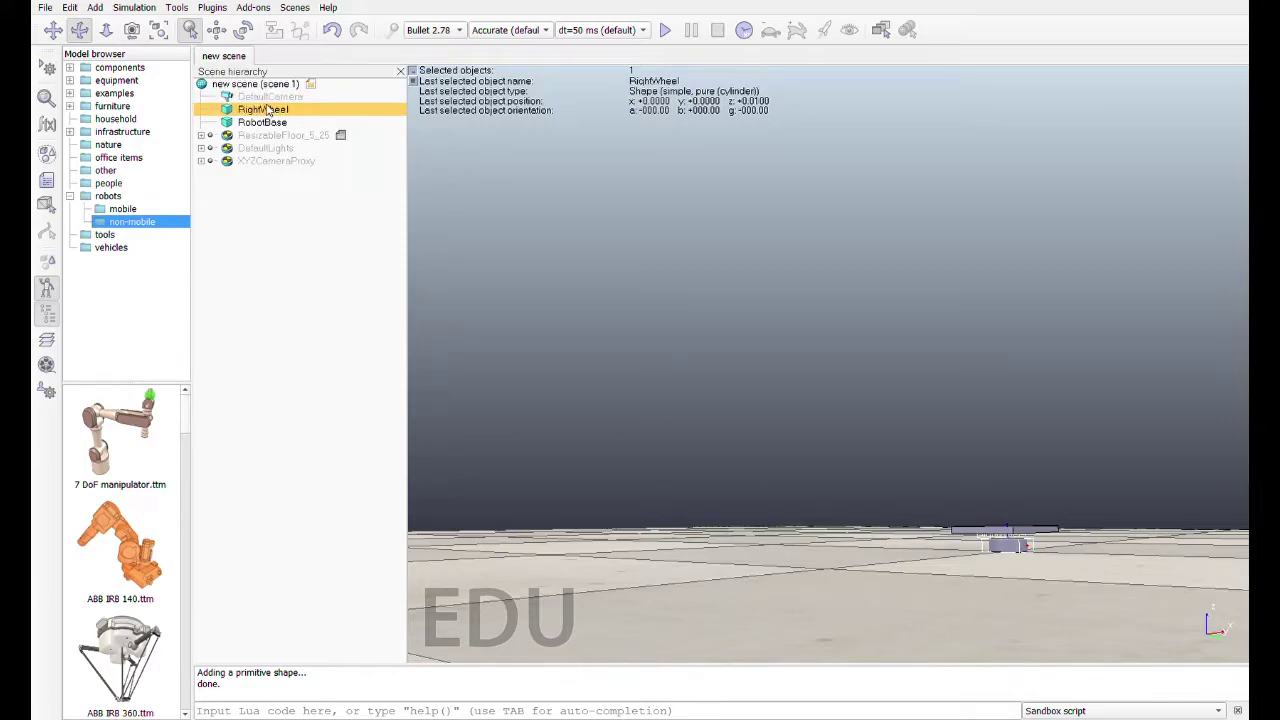
Position RightWheel beside the base at X 0.065, Y -0.05 and Z 0.035 m.
mouse_move(1088, 471)
mouse_down()
mouse_move(1086, 549)
mouse_move(1086, 531)
mouse_up()
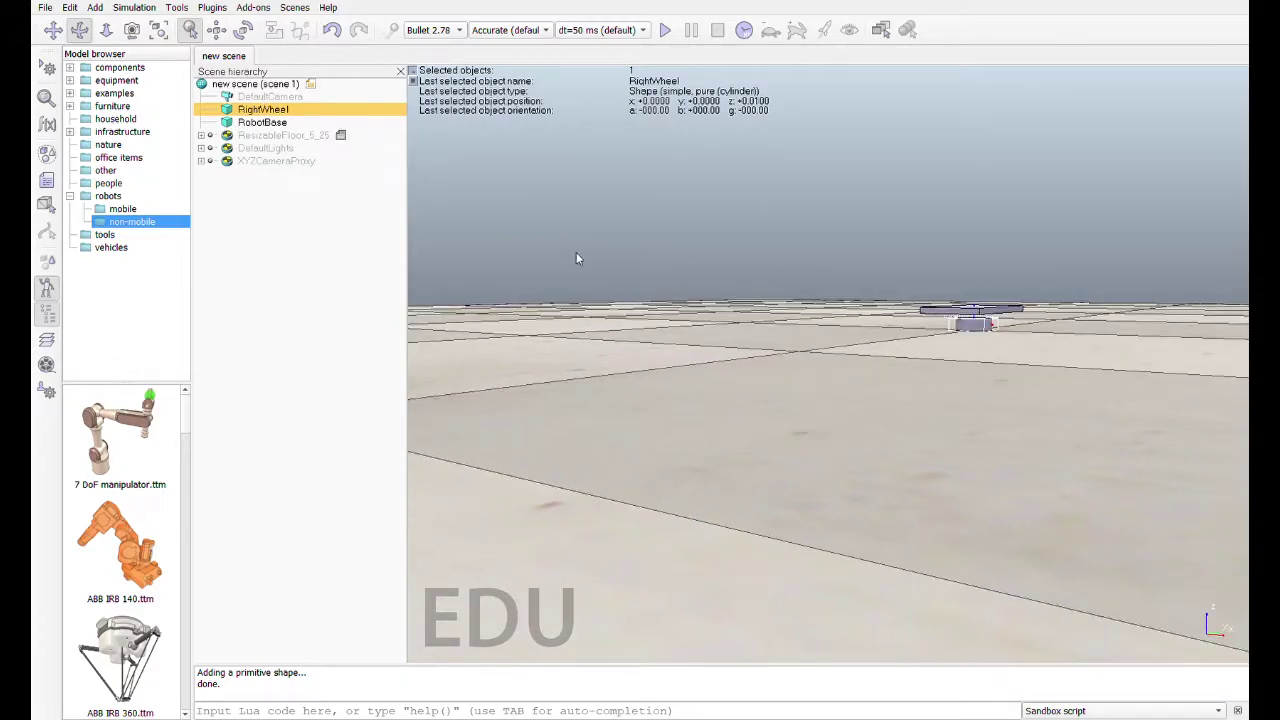
mouse_move(993, 406)
mouse_down()
mouse_move(991, 471)
mouse_move(994, 446)
mouse_up()
mouse_move(872, 416)
mouse_down()
mouse_move(843, 437)
mouse_move(805, 430)
mouse_up()
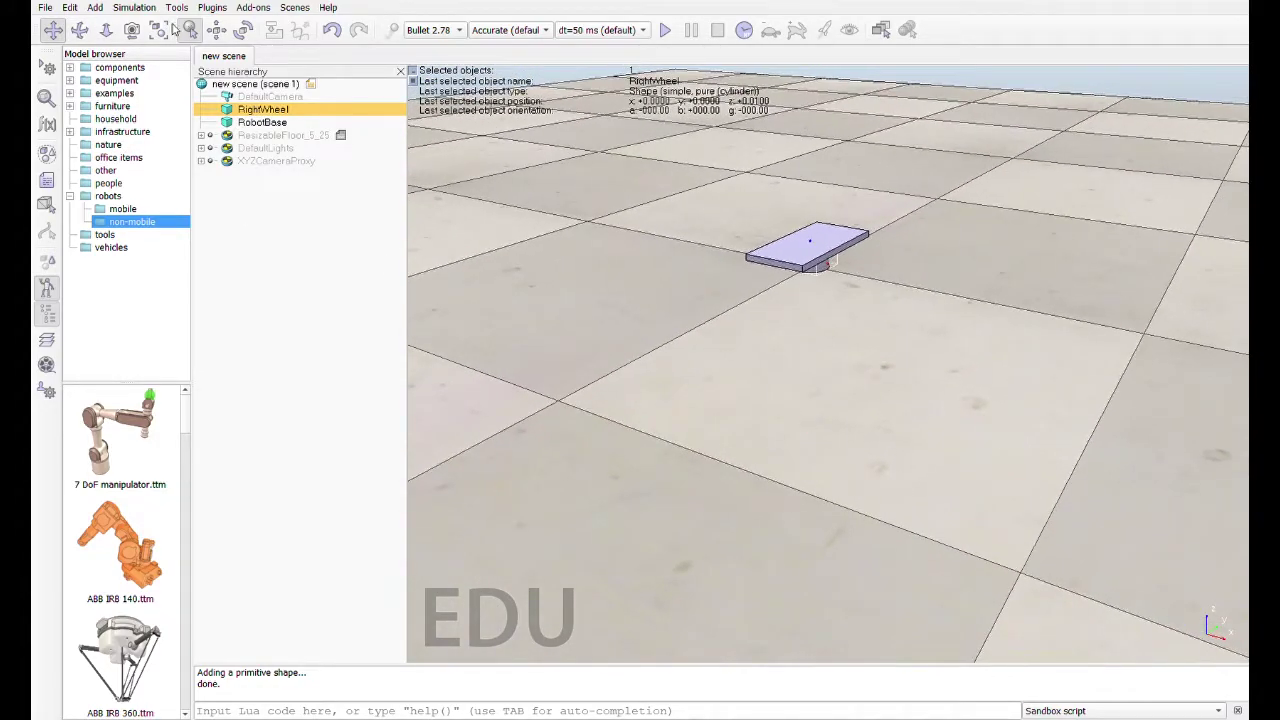
click(52, 97)
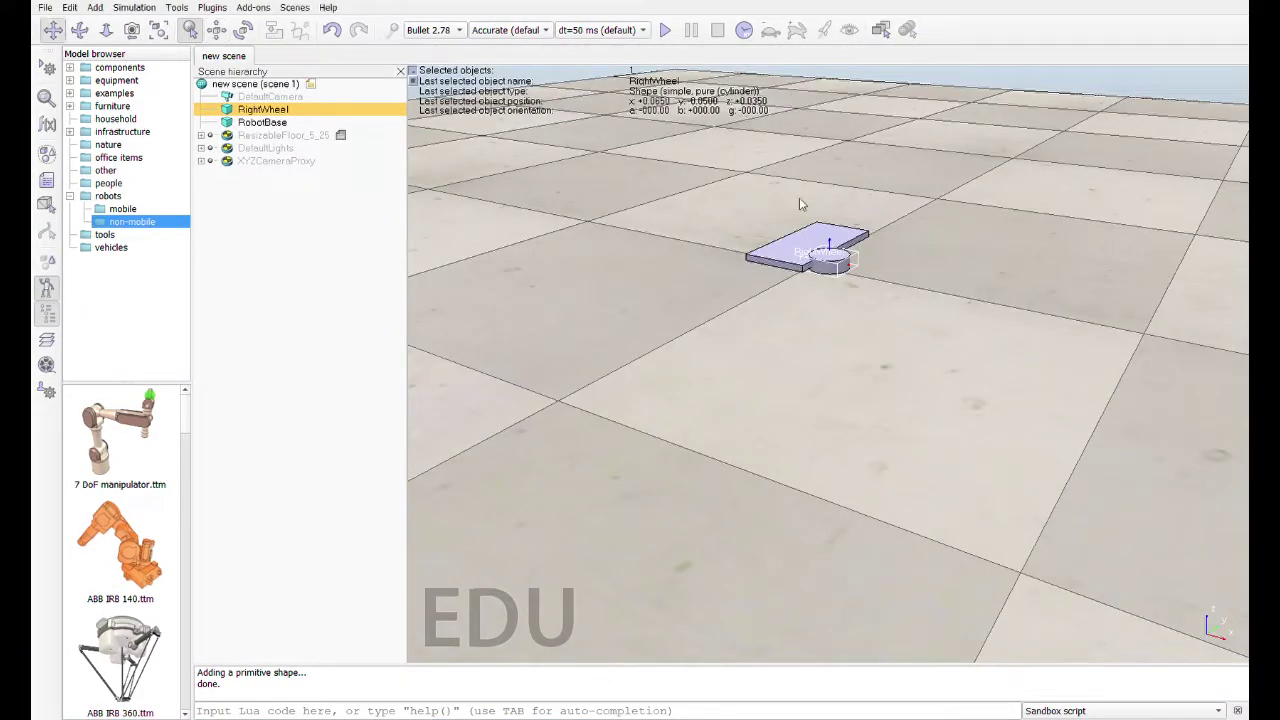
Rotate RightWheel 90° about the Y axis so it stands upright beside the base.
drag(851, 317, 890, 350)
click(80, 30)
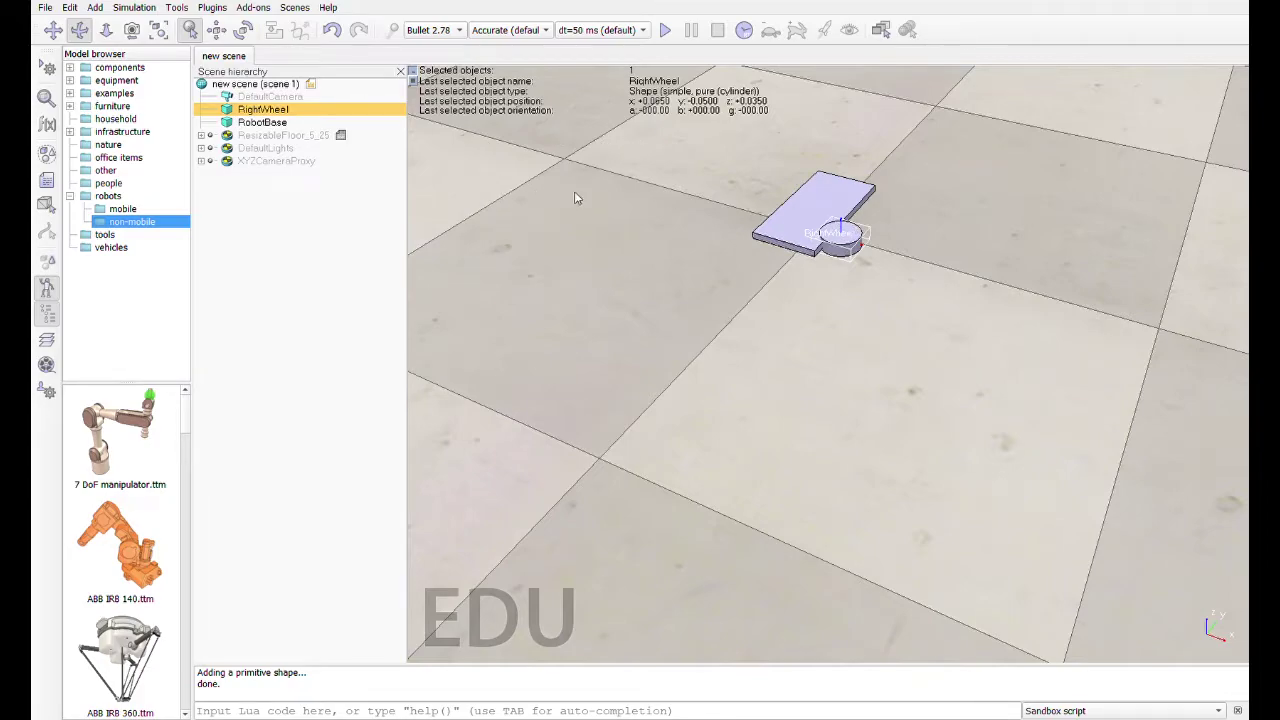
click(244, 31)
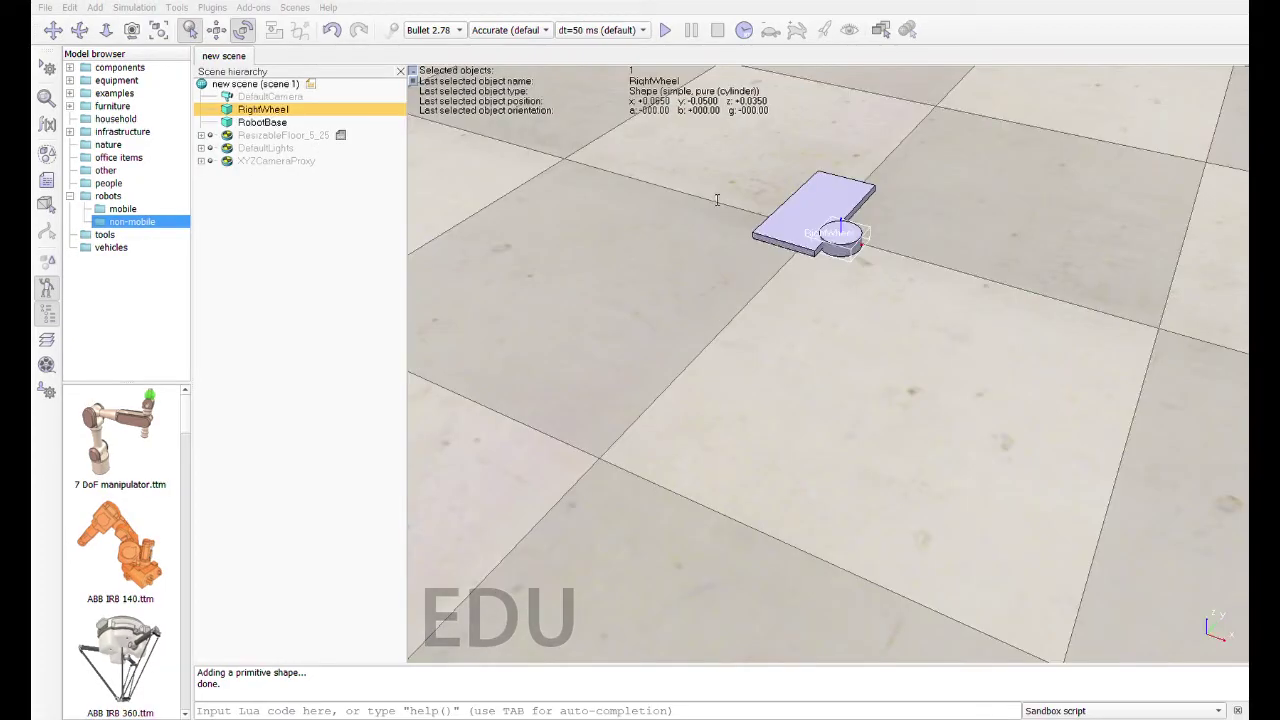
Copy the right wheel cylinder and paste the duplicate into the scene.
drag(929, 286, 929, 257)
click(80, 29)
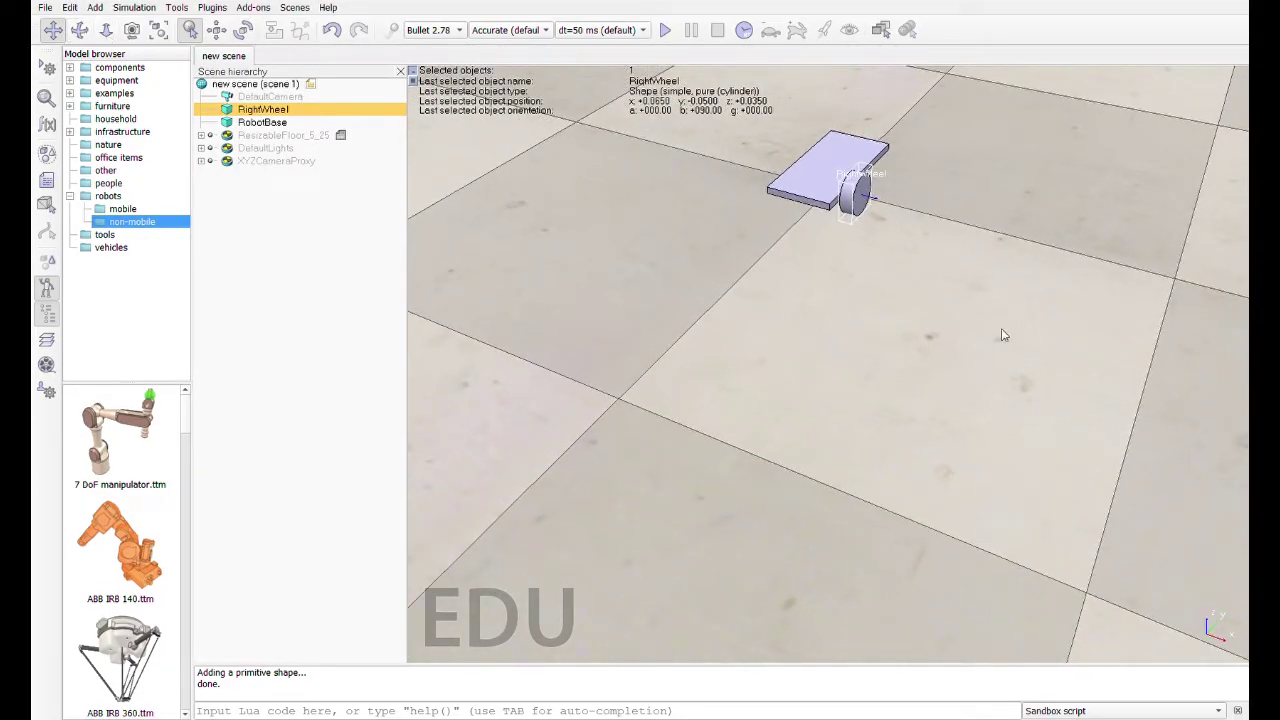
drag(1034, 300, 585, 231)
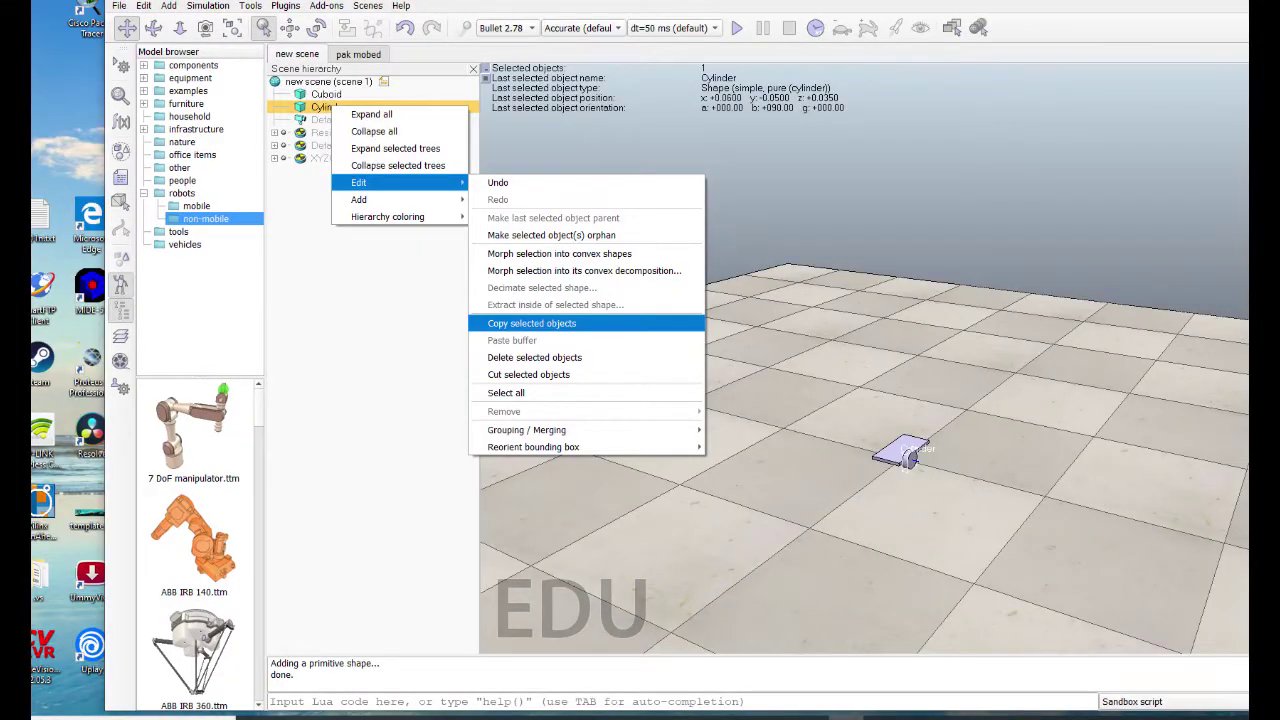
click(531, 323)
right_click(391, 248)
mouse_move(417, 323)
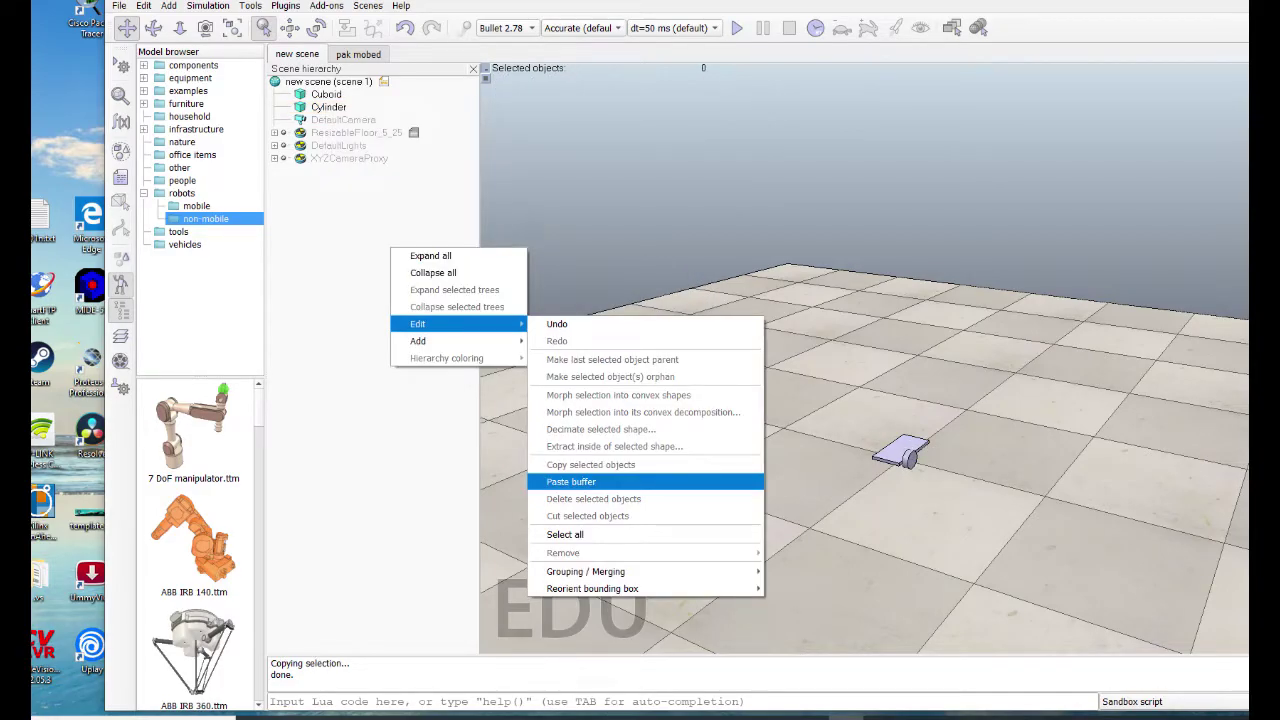
click(571, 481)
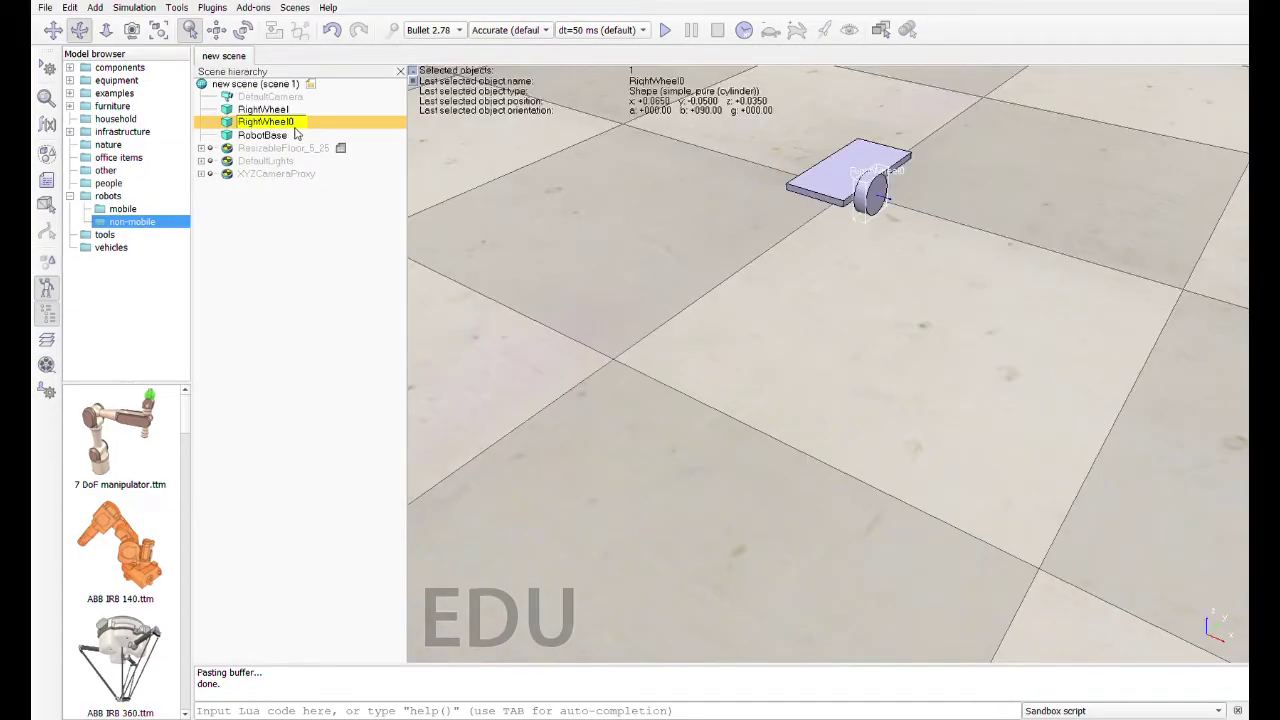
Rename the pasted wheel copy as LeftWheel.
key(BackSpace)
key(BackSpace)
key(BackSpace)
key(BackSpace)
key(BackSpace)
key(BackSpace)
key(BackSpace)
key(BackSpace)
key(BackSpace)
key(BackSpace)
key(BackSpace)
text(LeftWheel)
key(Return)
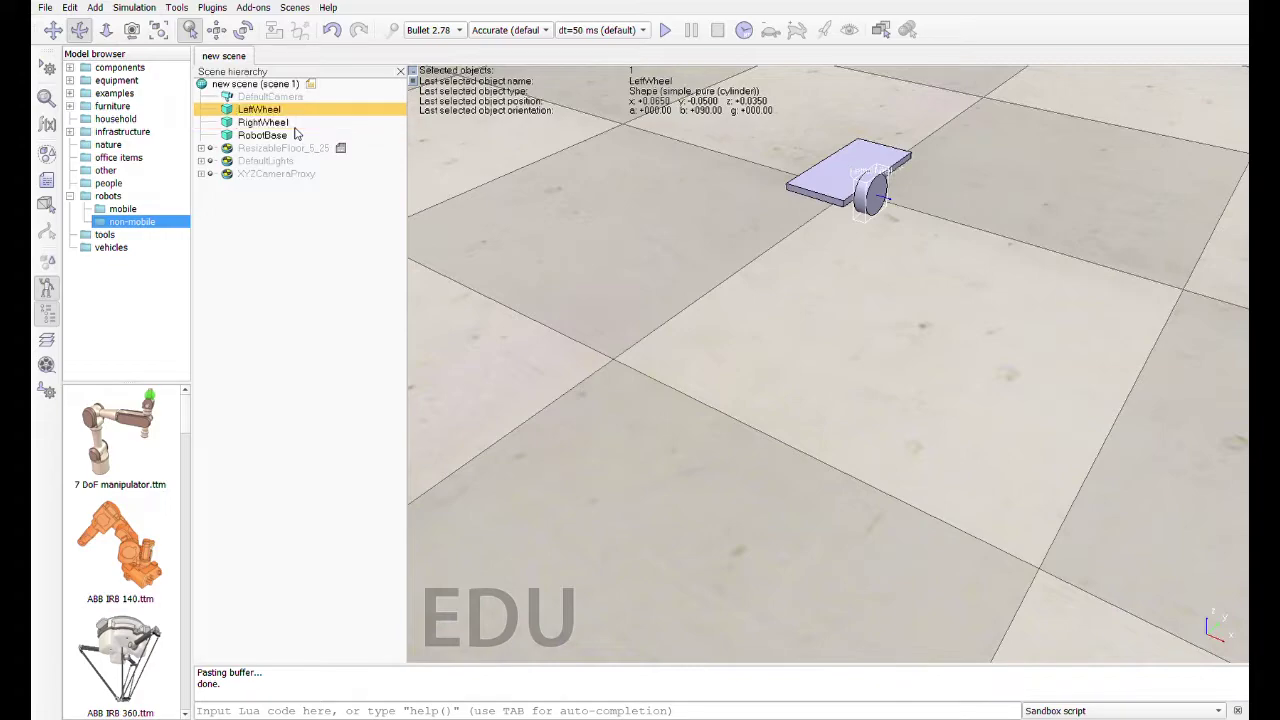
Move LeftWheel to the opposite side of the base at an X position of -0.065 m.
click(263, 118)
click(259, 111)
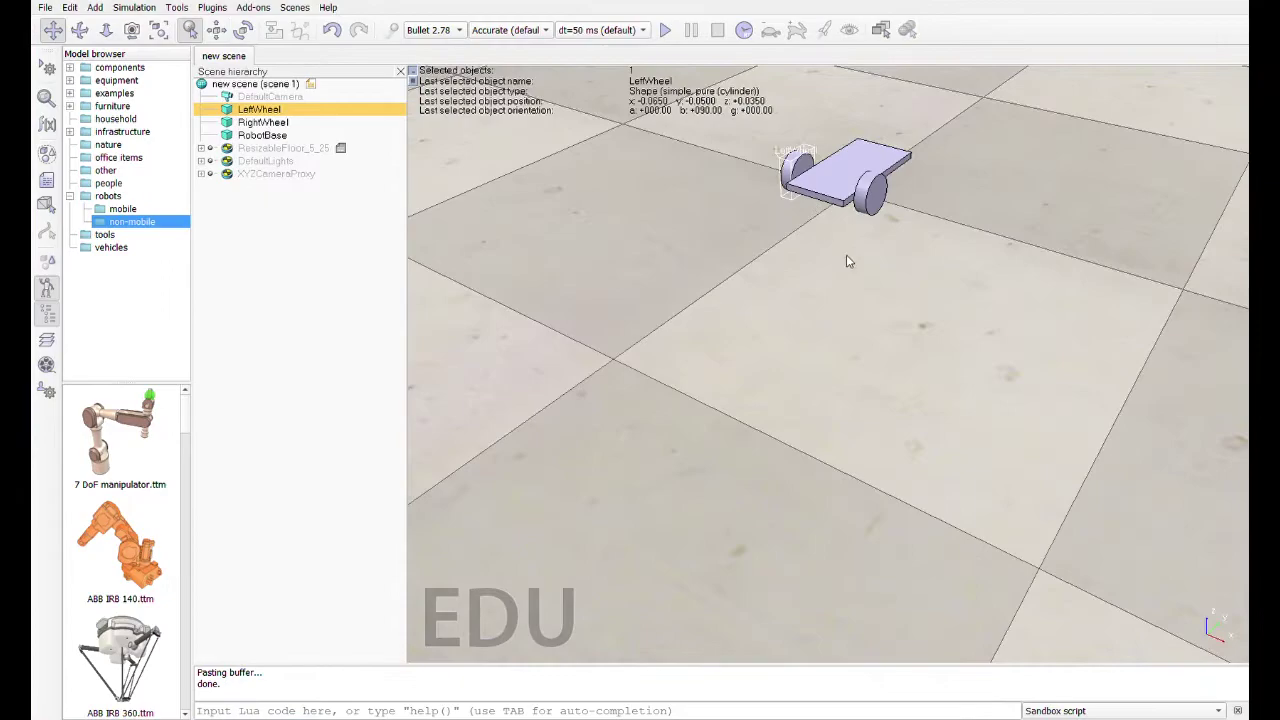
drag(849, 260, 978, 264)
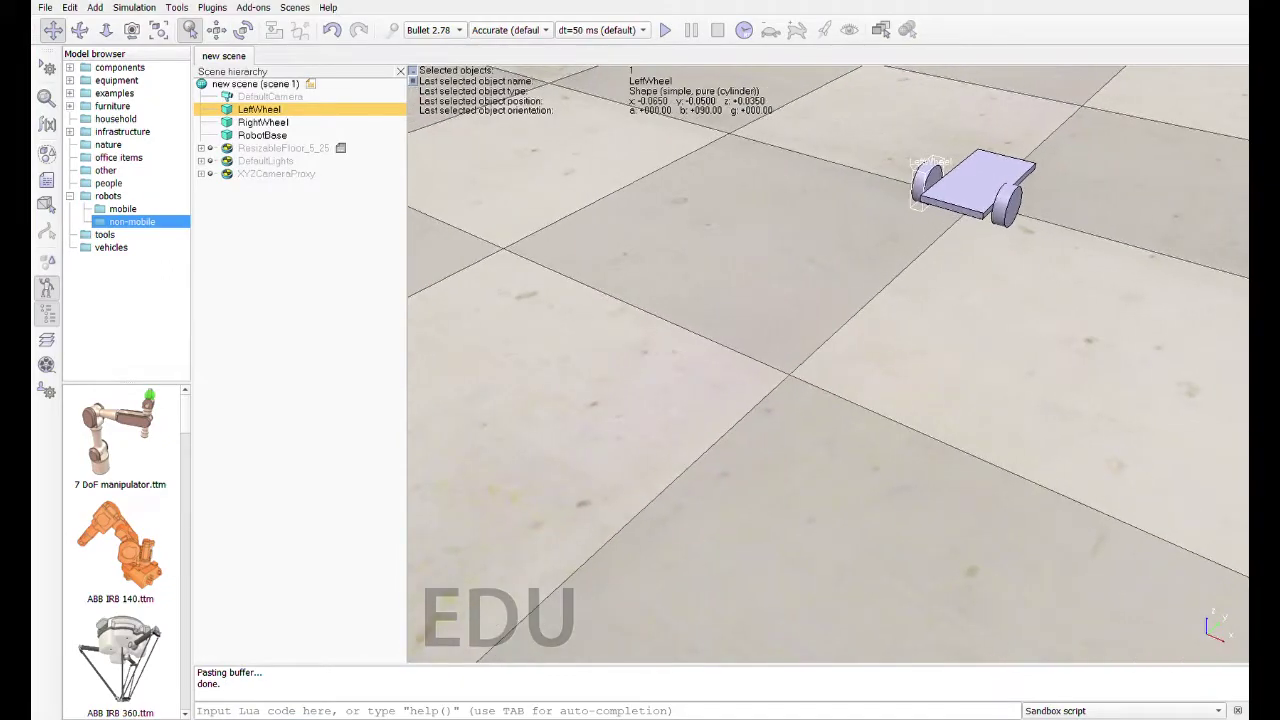
Add a primitive sphere to the scene for the robot's castor.
click(79, 29)
drag(1008, 180, 1062, 229)
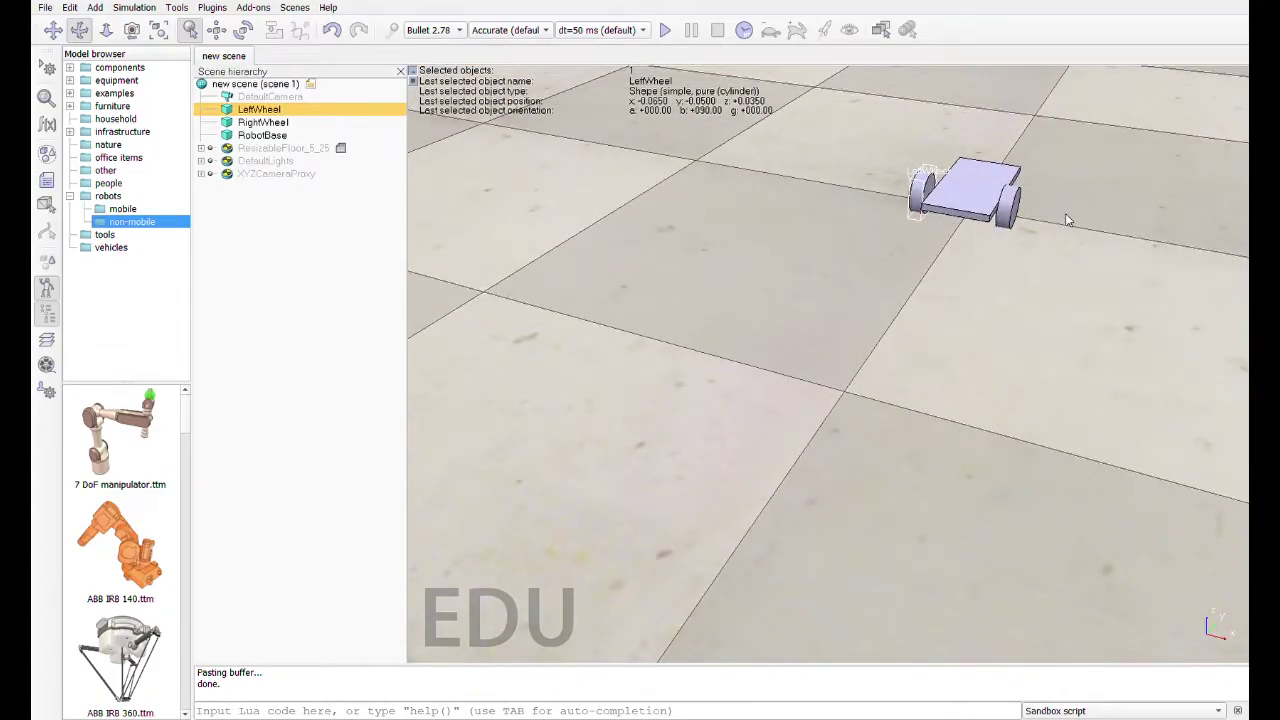
mouse_move(1101, 226)
mouse_down()
mouse_move(1034, 254)
mouse_move(988, 192)
mouse_move(1088, 192)
mouse_up()
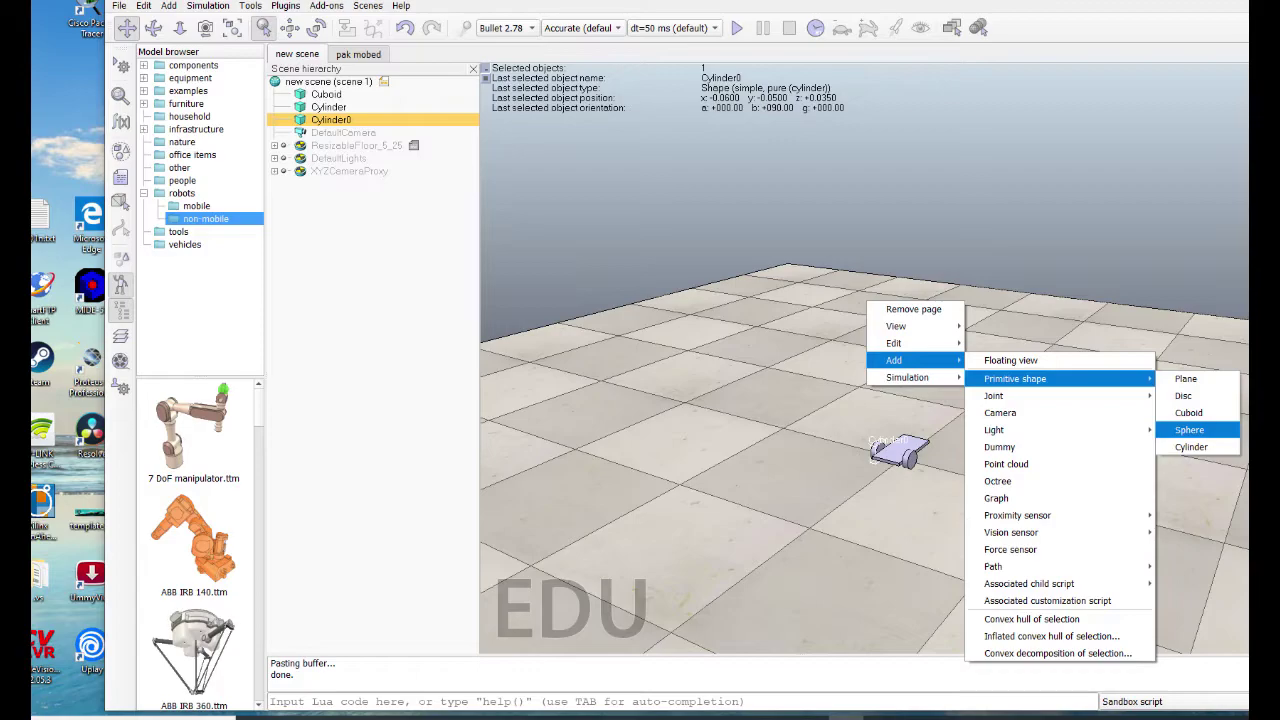
click(1189, 429)
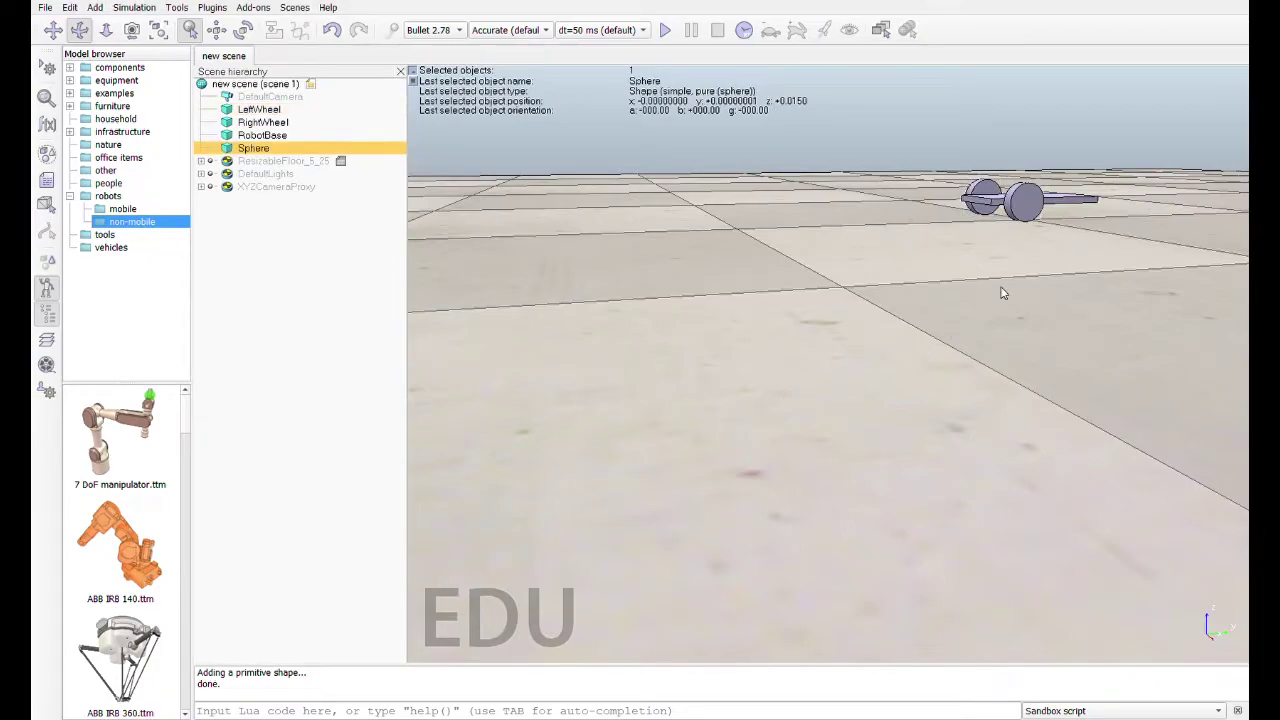
Rename the new sphere as CastorJoint.
drag(1000, 291, 1094, 291)
scroll(955, 302, up, 2)
drag(955, 302, 685, 293)
drag(488, 270, 505, 335)
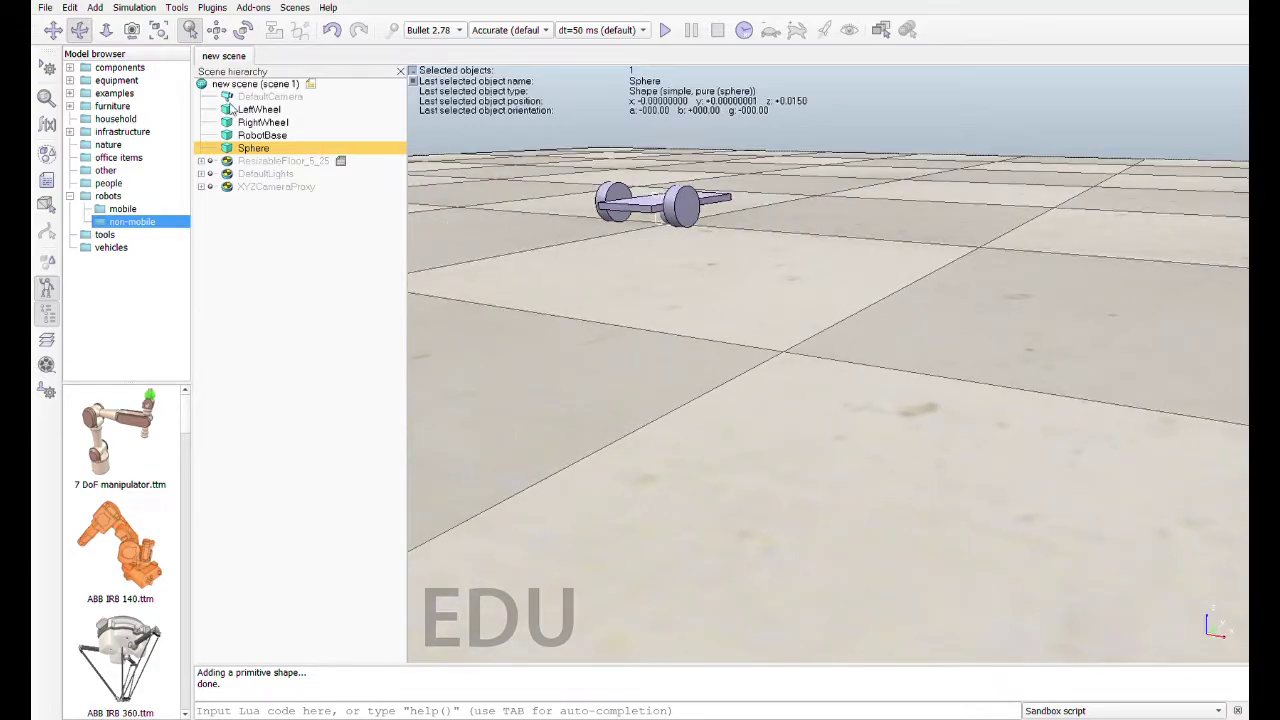
click(273, 152)
key(BackSpace)
key(BackSpace)
key(BackSpace)
key(BackSpace)
key(BackSpace)
key(BackSpace)
text(CastorJoint)
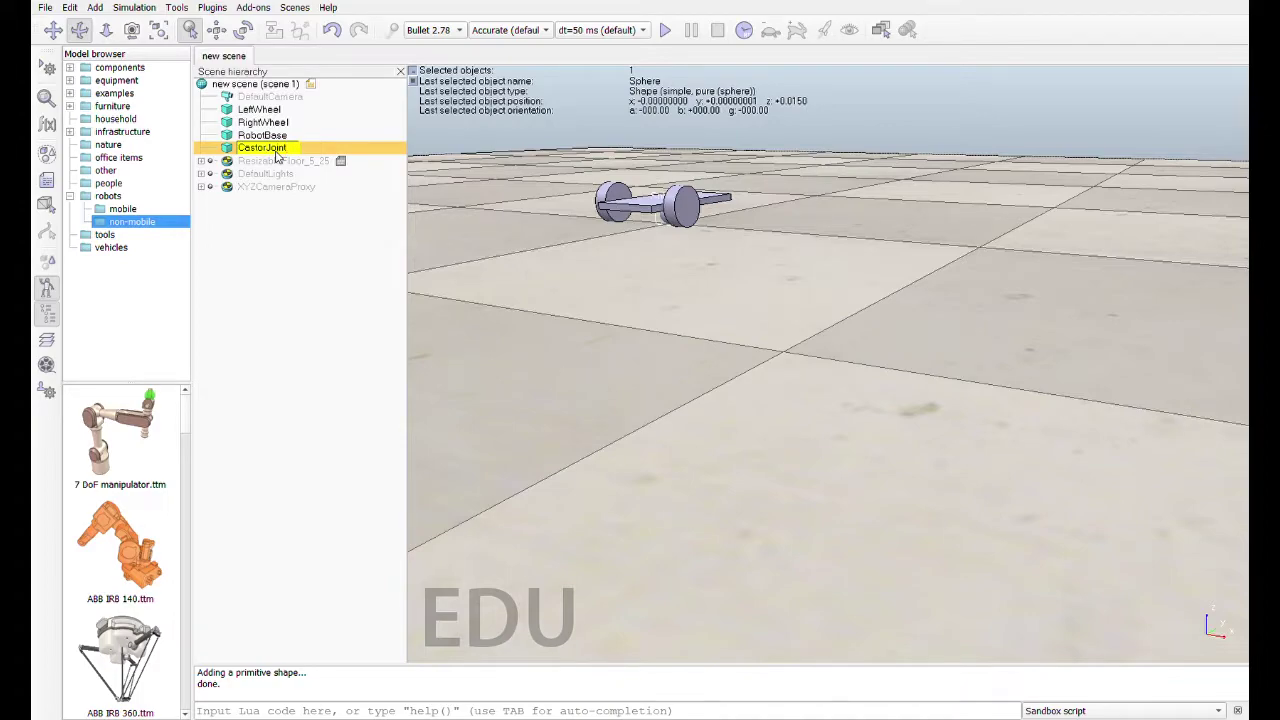
key(Return)
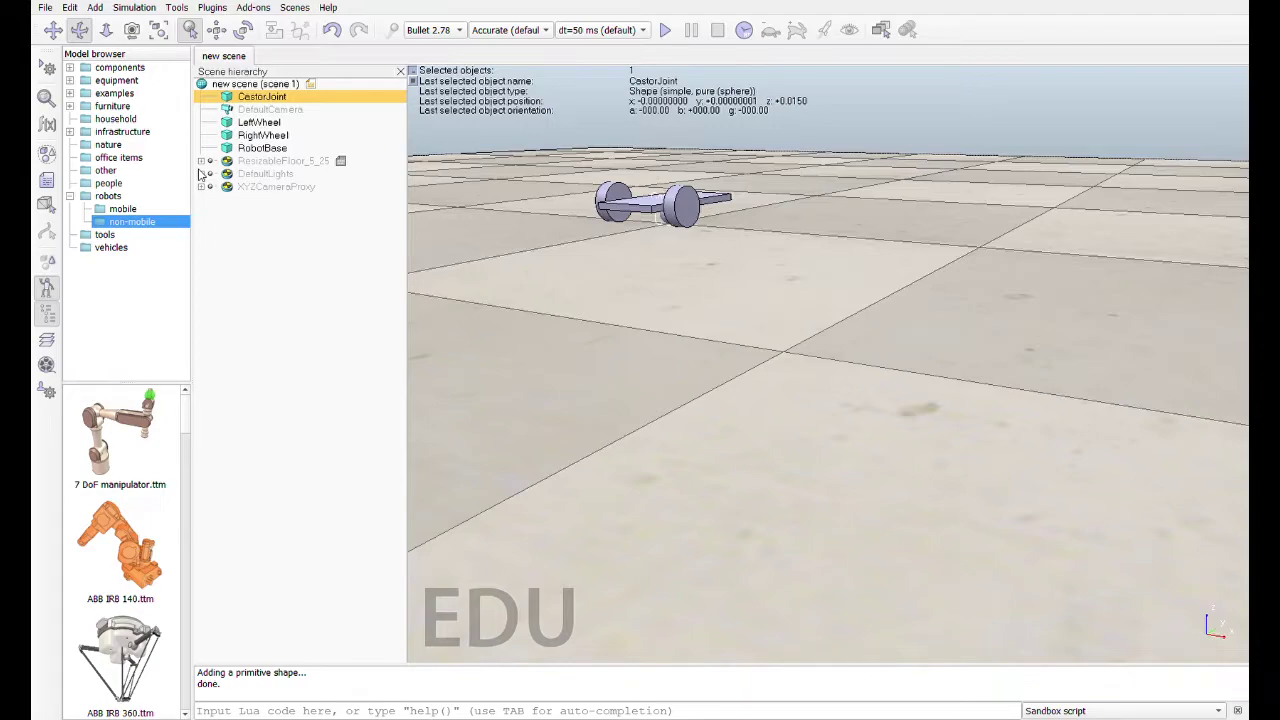
Move CastorJoint under the end of the base away from the wheels, at a Y position of 0.1 m.
click(216, 29)
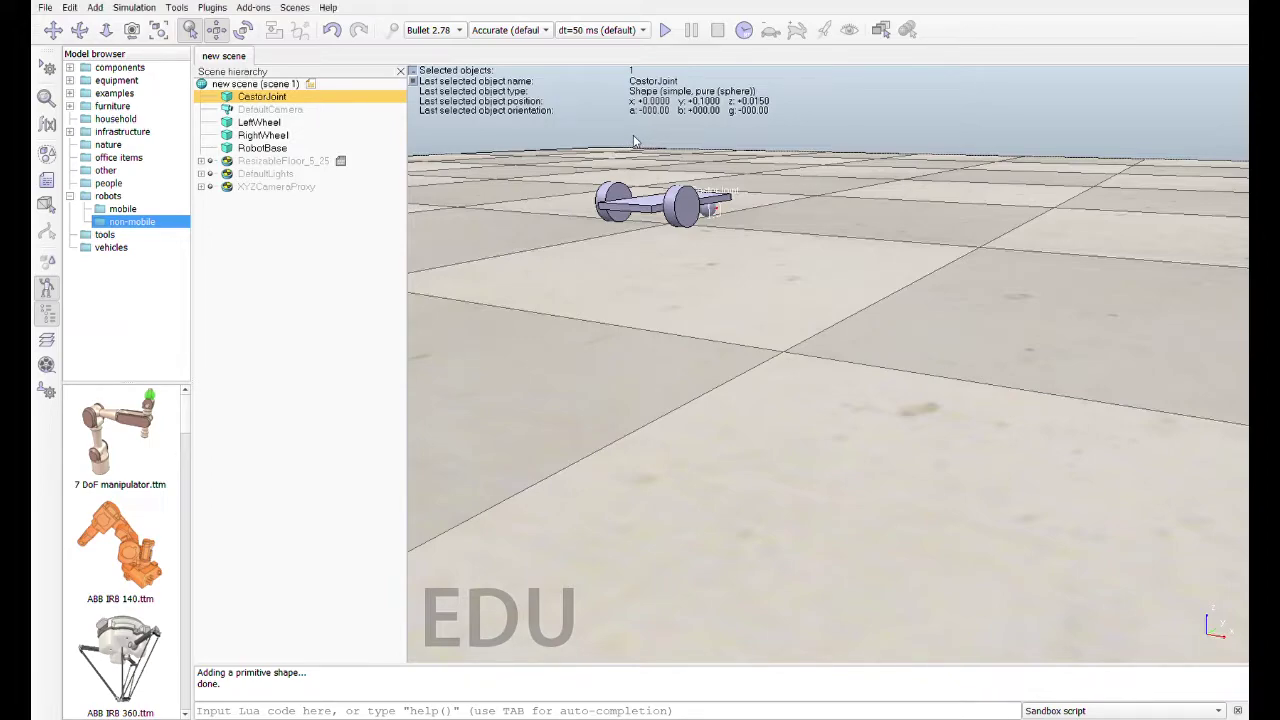
middle_drag(737, 251, 691, 257)
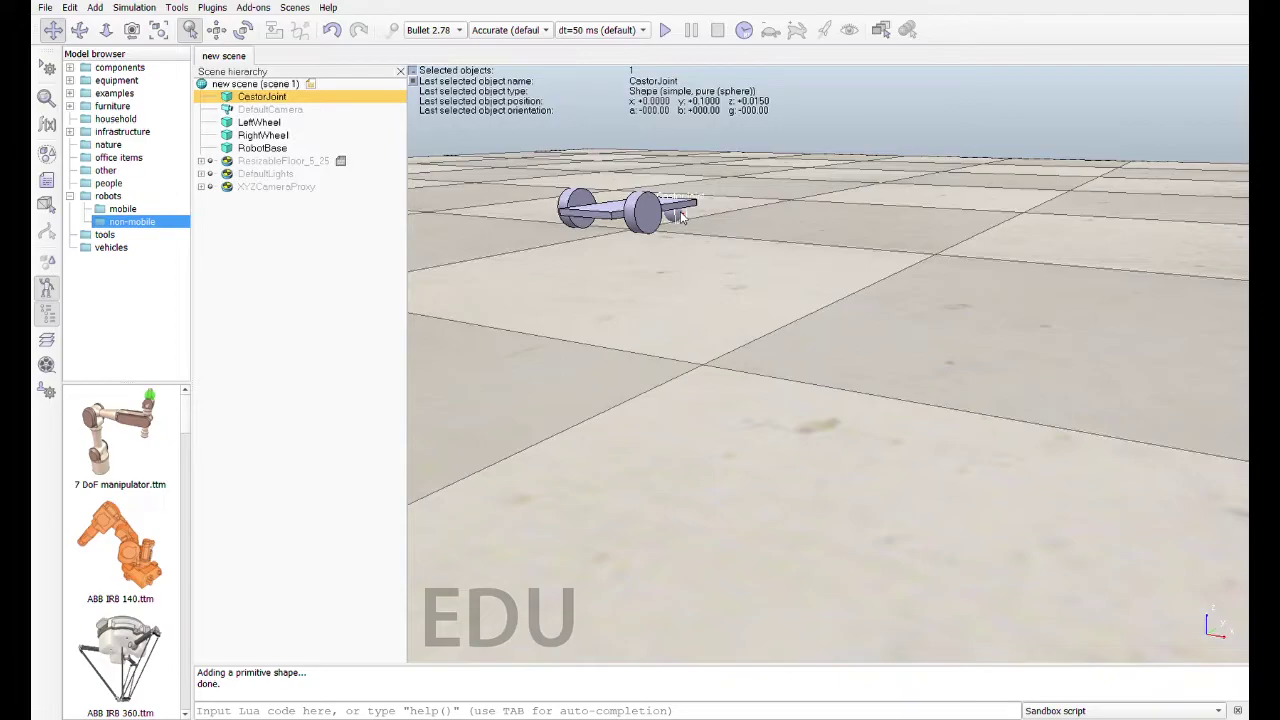
Add a revolute joint to the scene and rename it LeftMotor.
click(80, 30)
drag(636, 328, 649, 357)
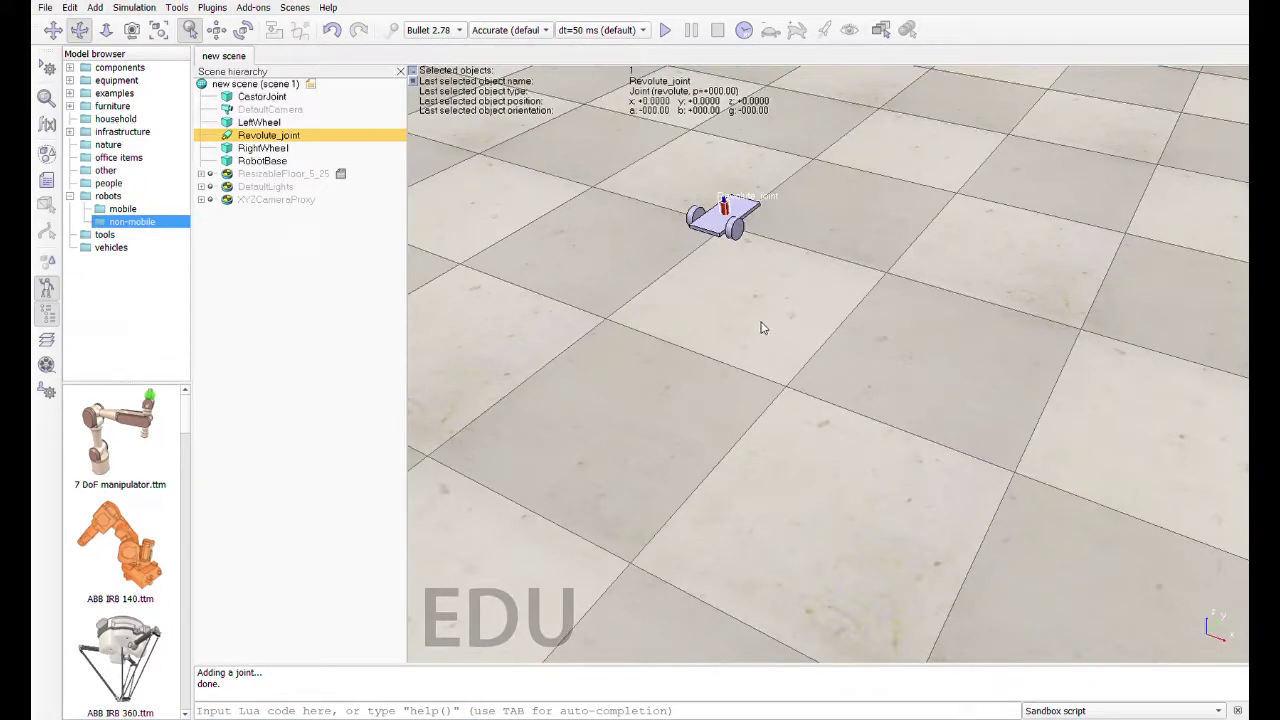
double_click(262, 136)
key(BackSpace)
key(BackSpace)
key(BackSpace)
key(BackSpace)
key(BackSpace)
key(BackSpace)
key(BackSpace)
key(BackSpace)
key(BackSpace)
key(BackSpace)
key(BackSpace)
key(BackSpace)
key(BackSpace)
key(BackSpace)
text(LeftMoo)
key(BackSpace)
text(tor)
key(Return)
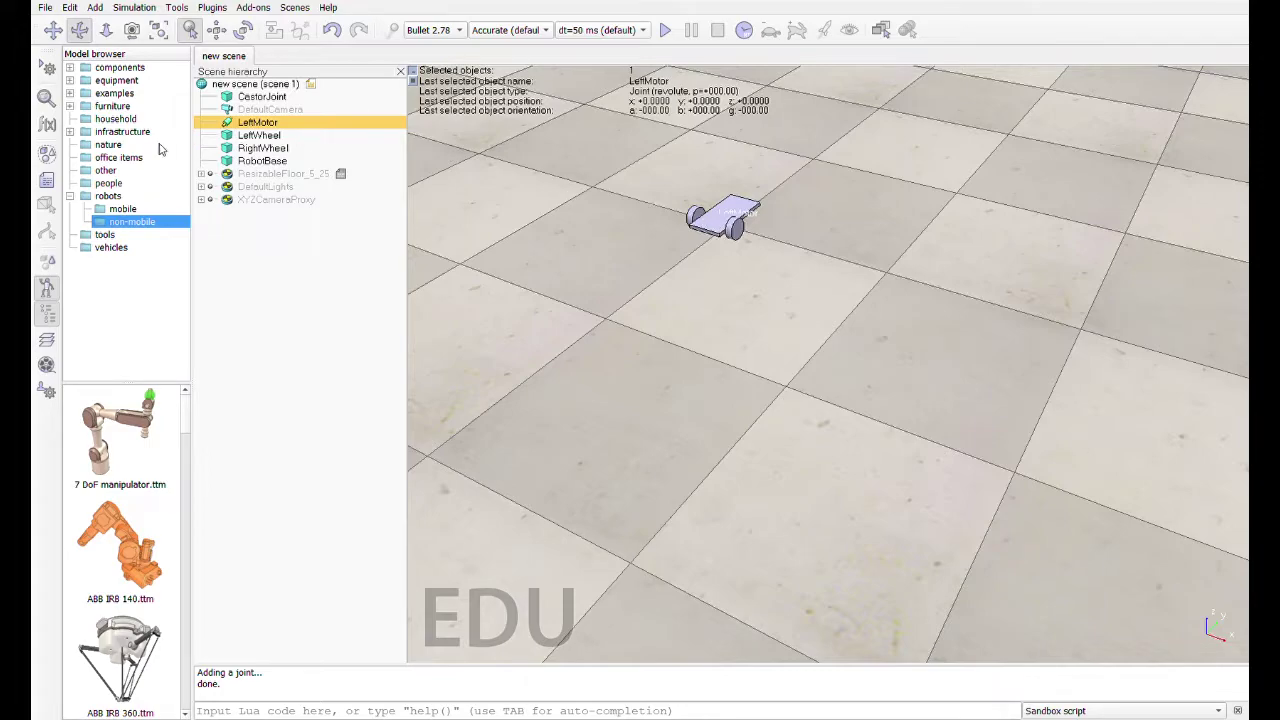
Move LeftMotor to LeftWheel's position at X -0.065, Y -0.05, Z 0.035 m and rotate it 90° about the Y axis.
click(260, 136)
click(260, 123)
ctrl+click(262, 136)
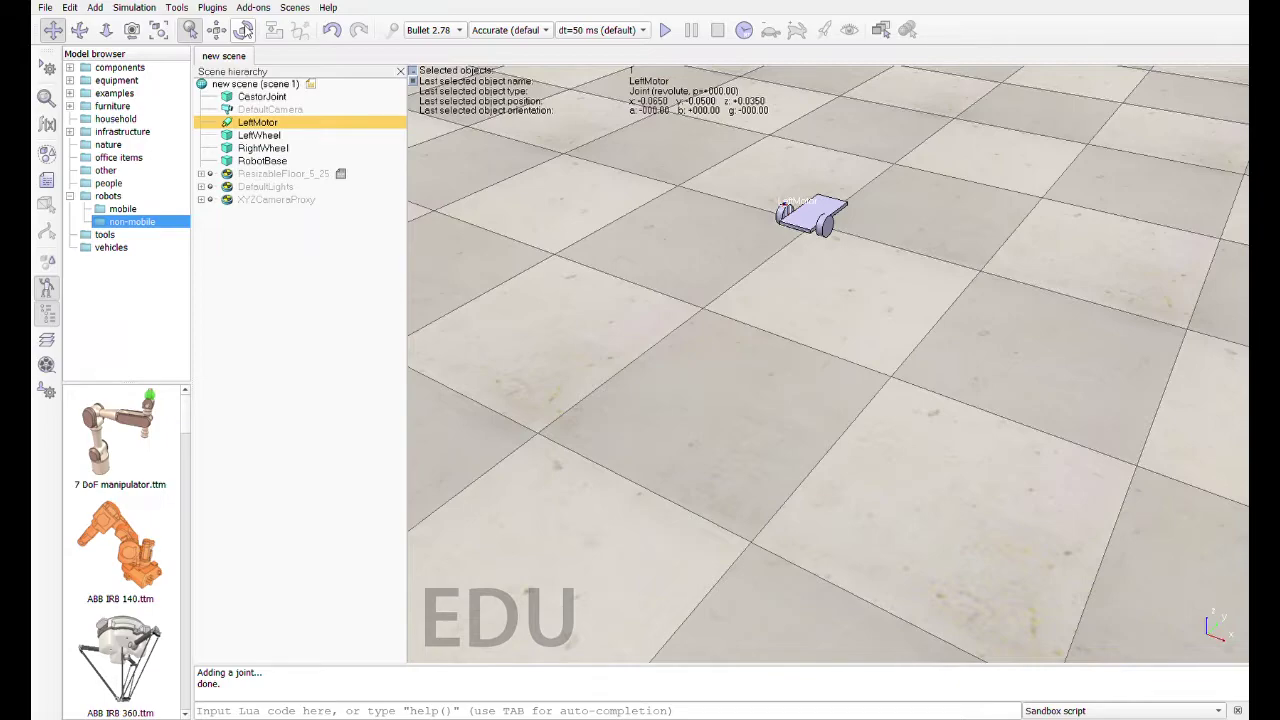
click(243, 29)
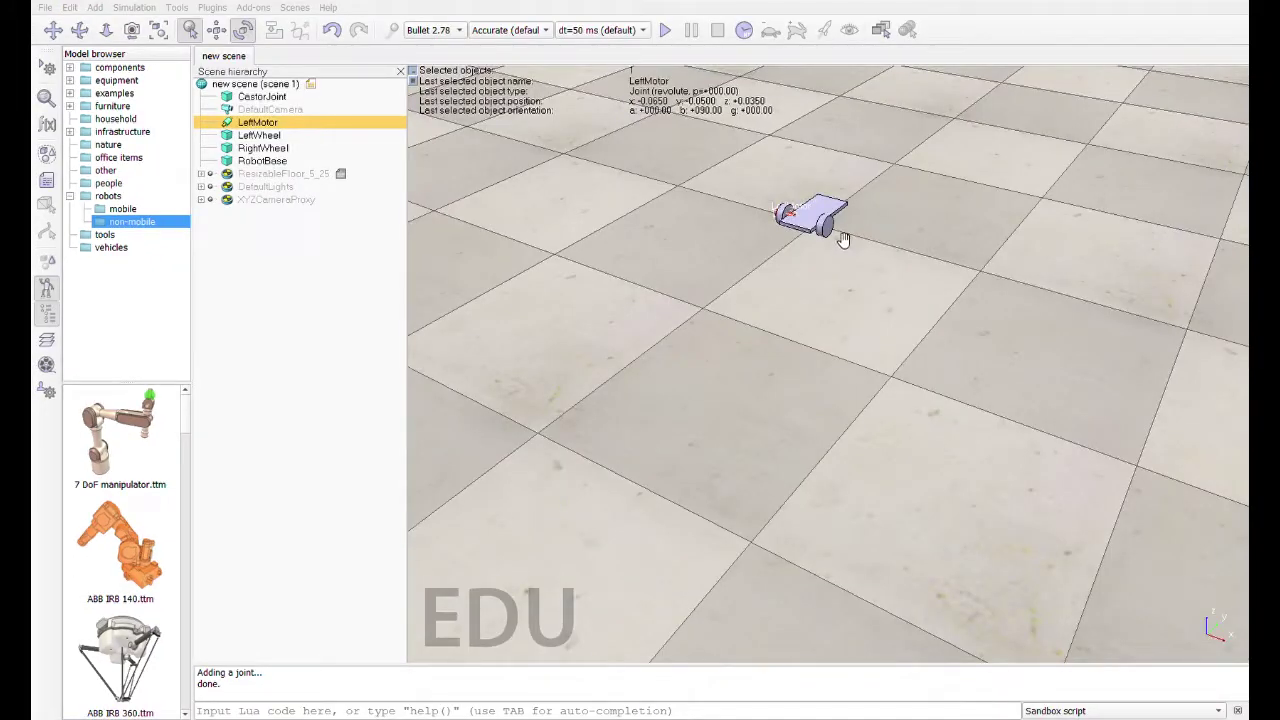
Duplicate the LeftMotor joint by copying it and pasting the copy into the scene.
middle_drag(636, 142, 765, 265)
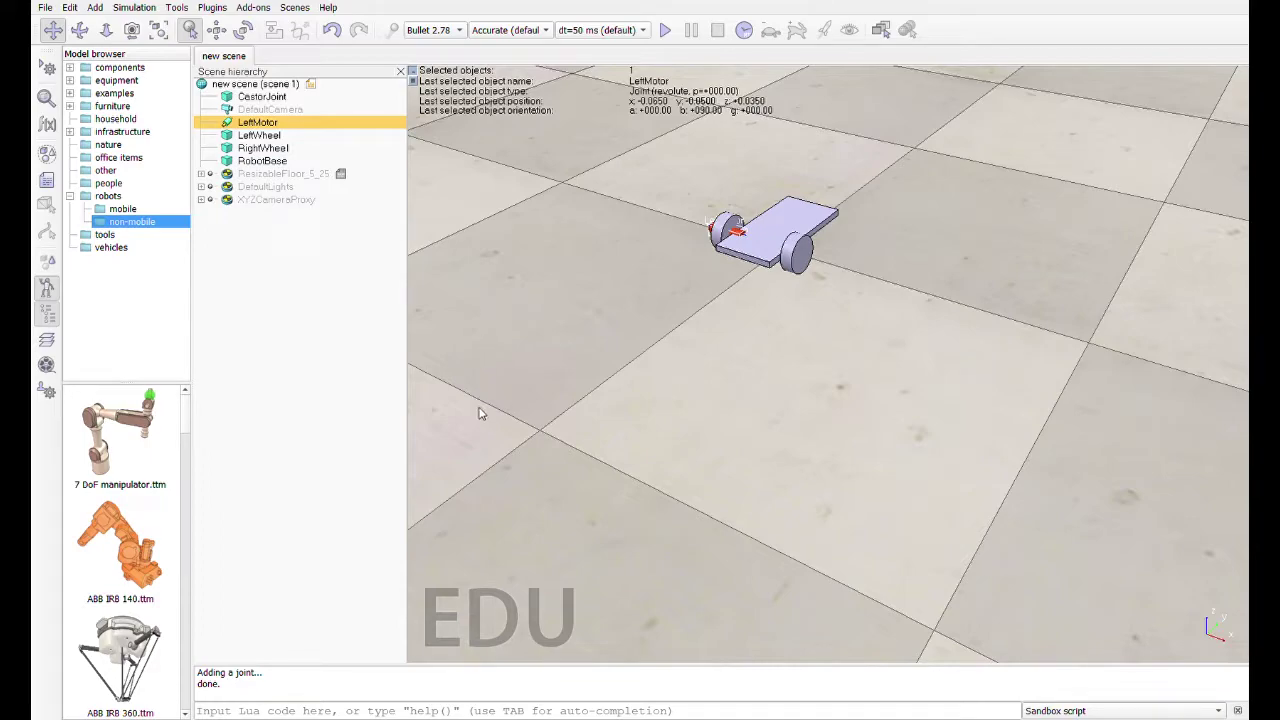
key(ctrl+c)
click(371, 303)
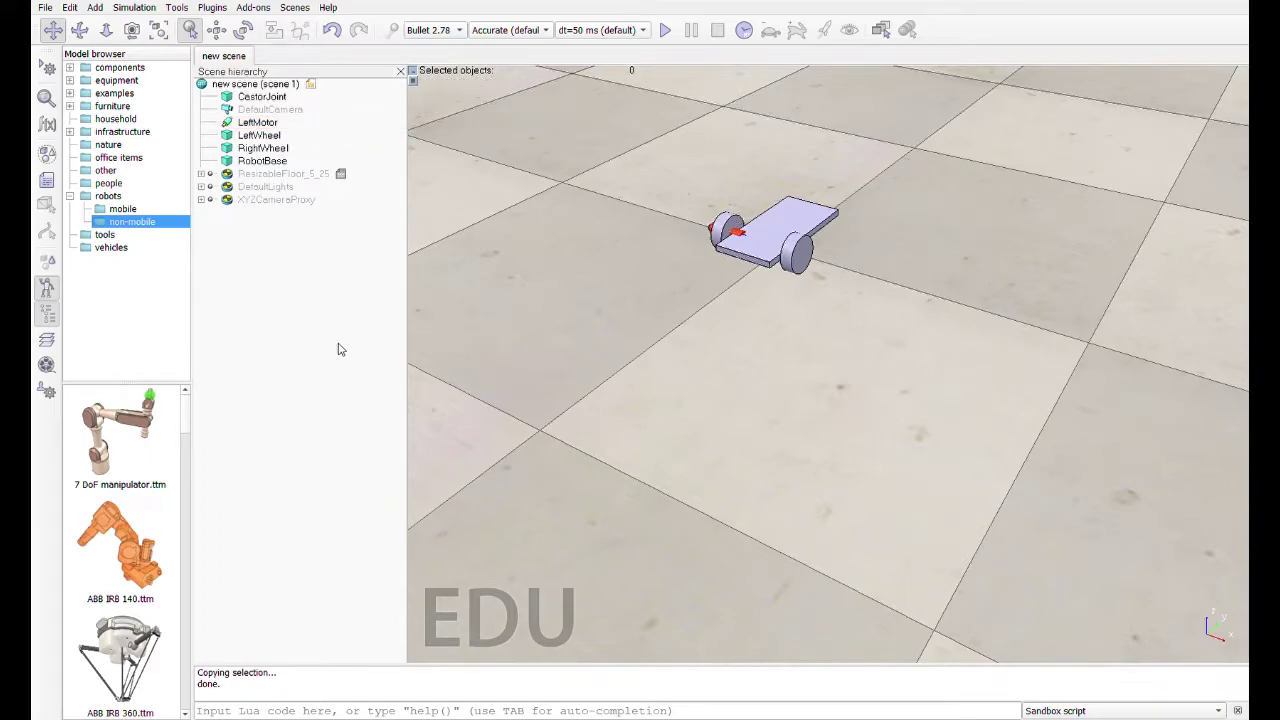
key(ctrl+v)
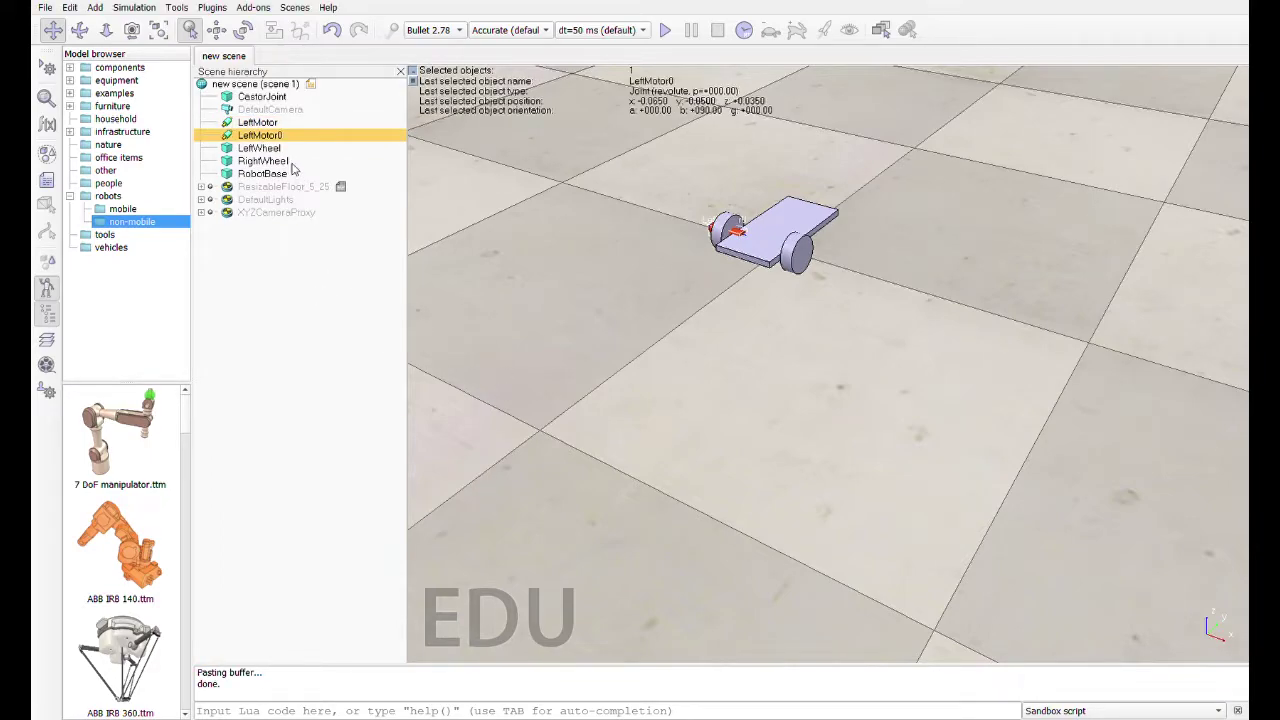
Rename the copied joint as RightMotor and move it to RightWheel's position at X 0.065 m.
double_click(262, 136)
key(BackSpace)
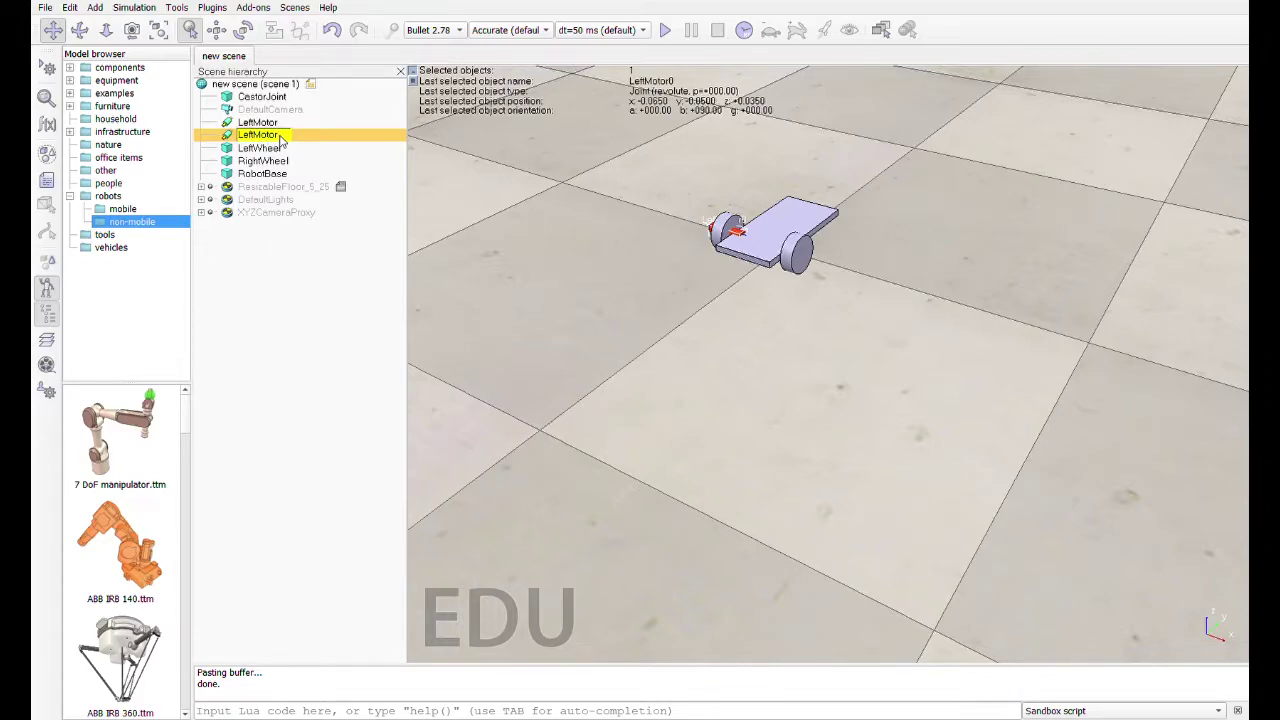
key(Home)
key(Delete)
key(Delete)
key(Delete)
key(Delete)
text(Right)
key(Return)
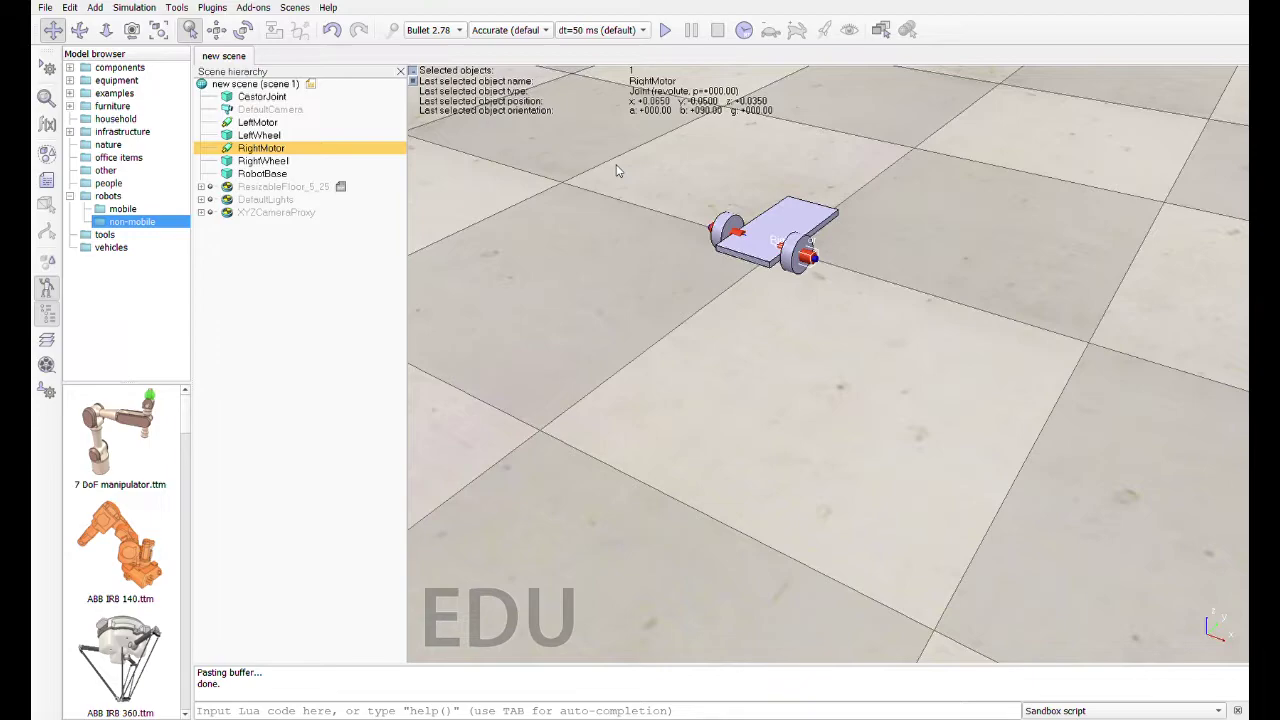
Add a force sensor named CastorSensor and place it above CastorJoint at Y 0.1, Z 0.03 m.
key(Delete)
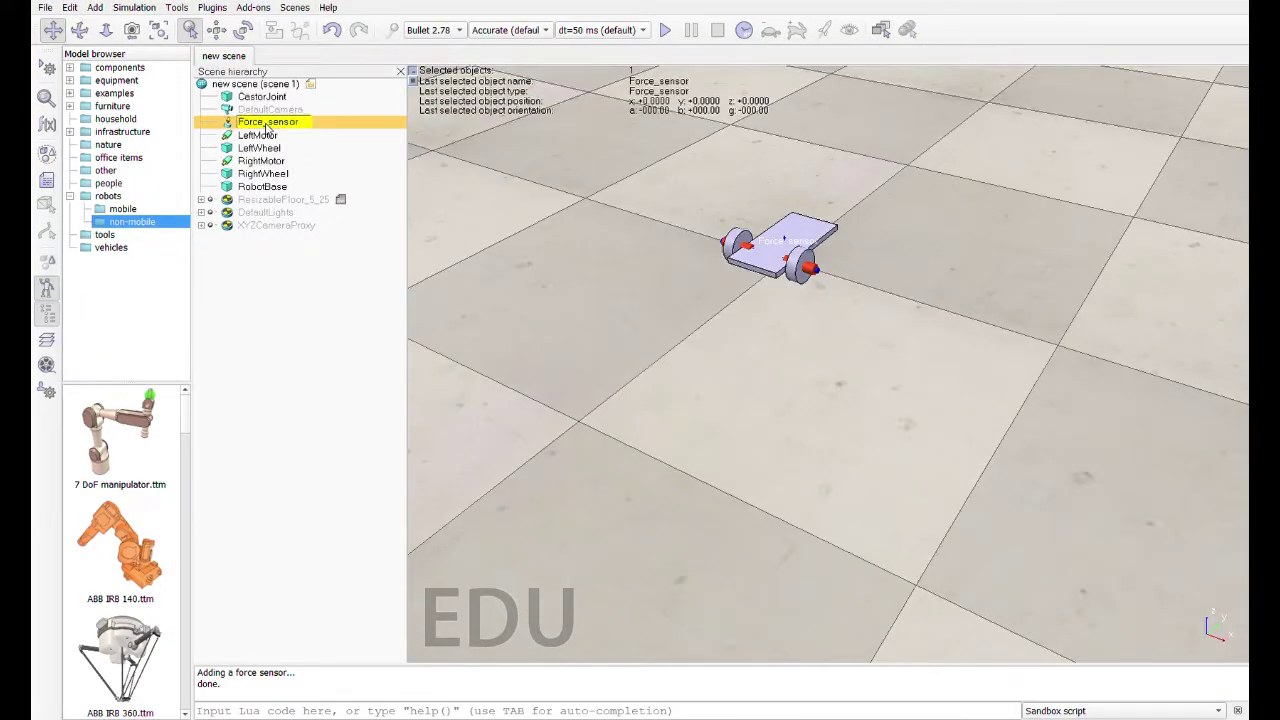
double_click(281, 123)
key(Home)
key(Delete)
key(Delete)
key(Delete)
key(Delete)
key(Delete)
key(Delete)
key(Delete)
text(CastorS)
key(Return)
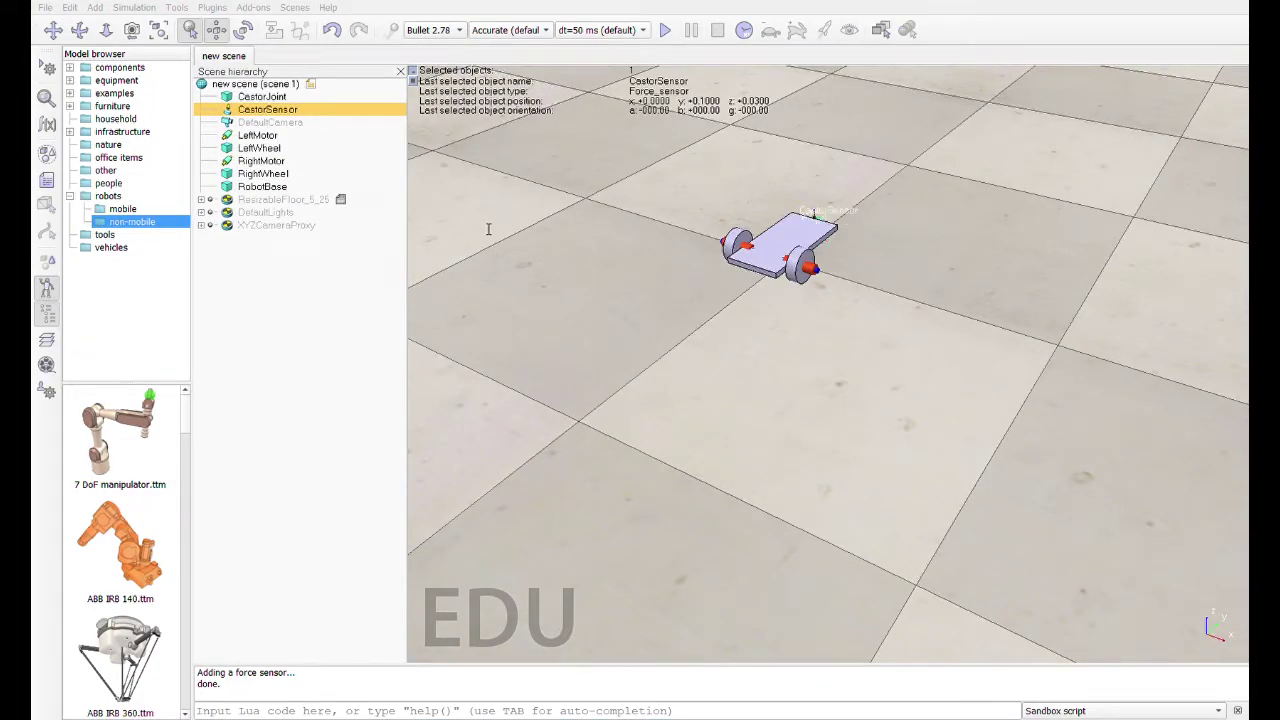
Make CastorSensor a child of RobotBase and CastorJoint a child of CastorSensor in the scene hierarchy.
drag(631, 136, 760, 380)
click(80, 32)
drag(694, 278, 917, 340)
drag(598, 222, 450, 280)
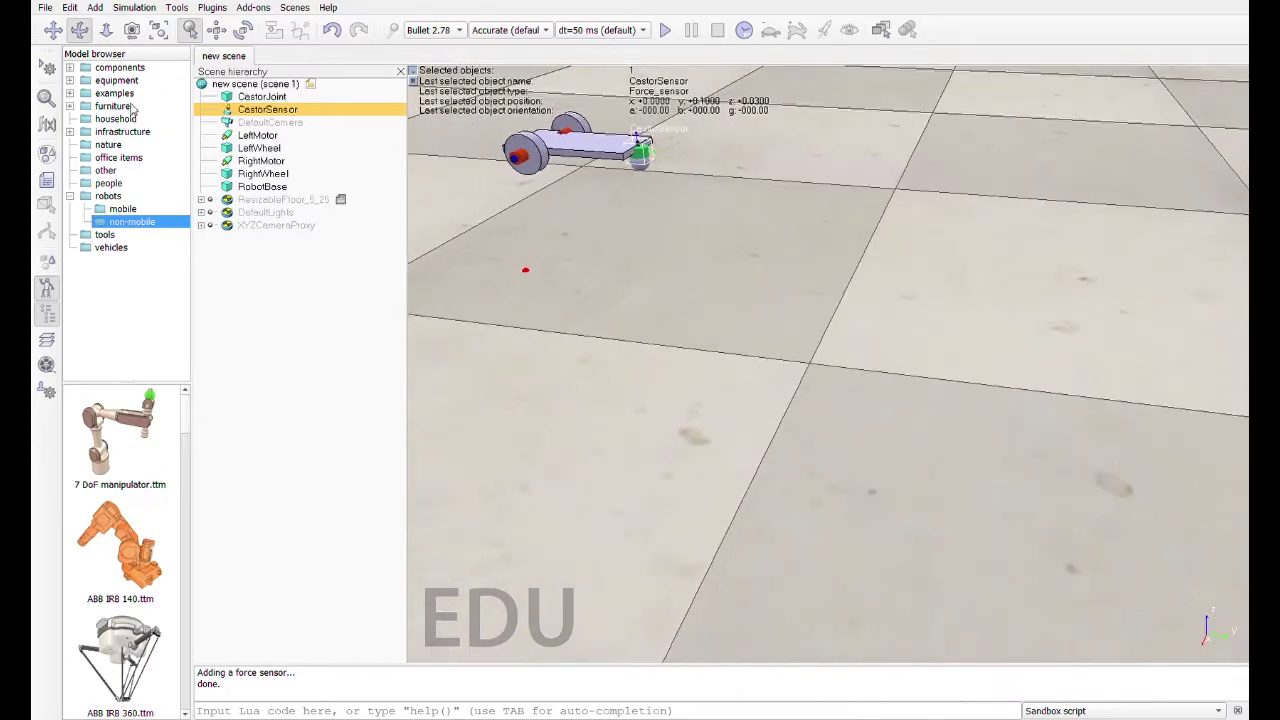
click(53, 30)
drag(625, 250, 745, 411)
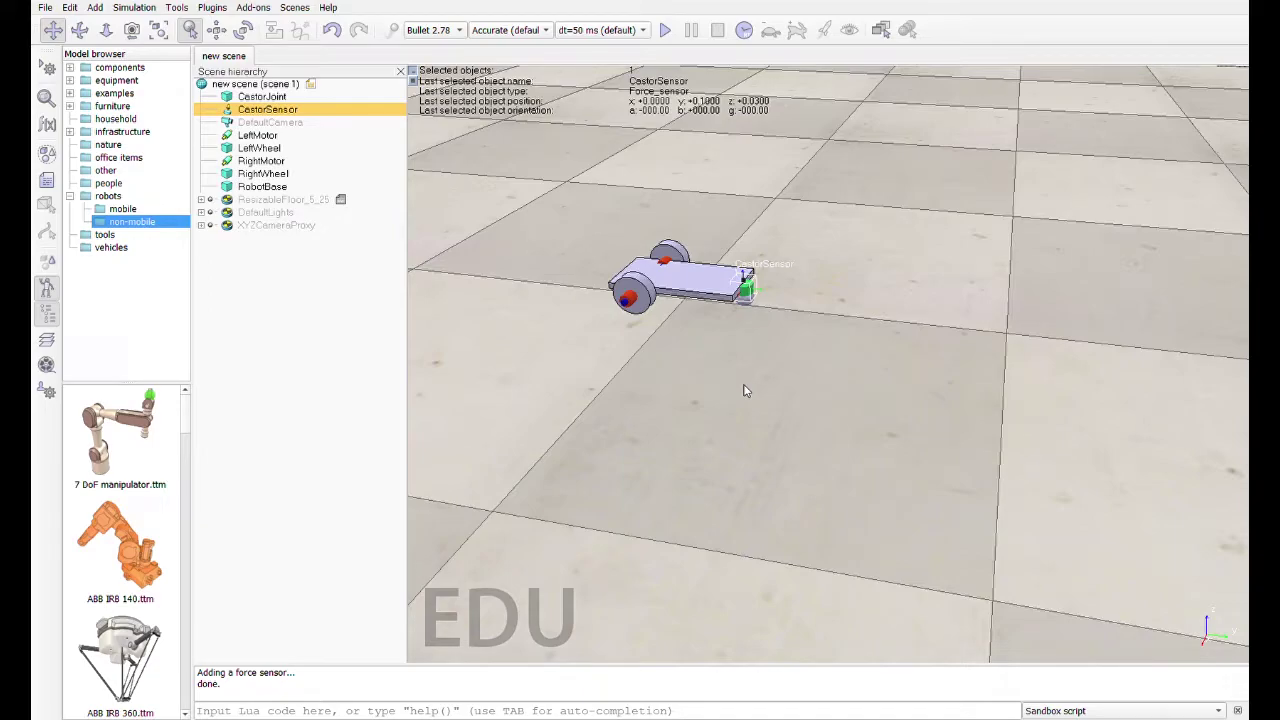
click(259, 150)
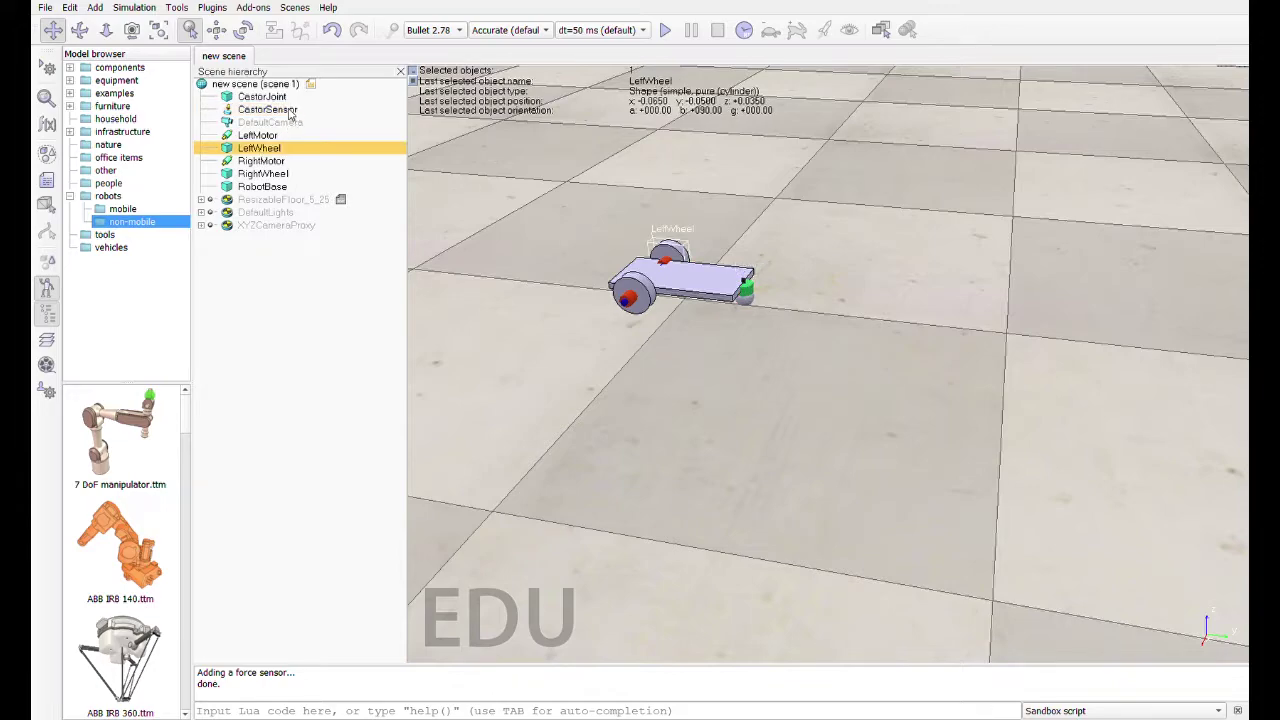
click(282, 110)
drag(273, 118, 275, 190)
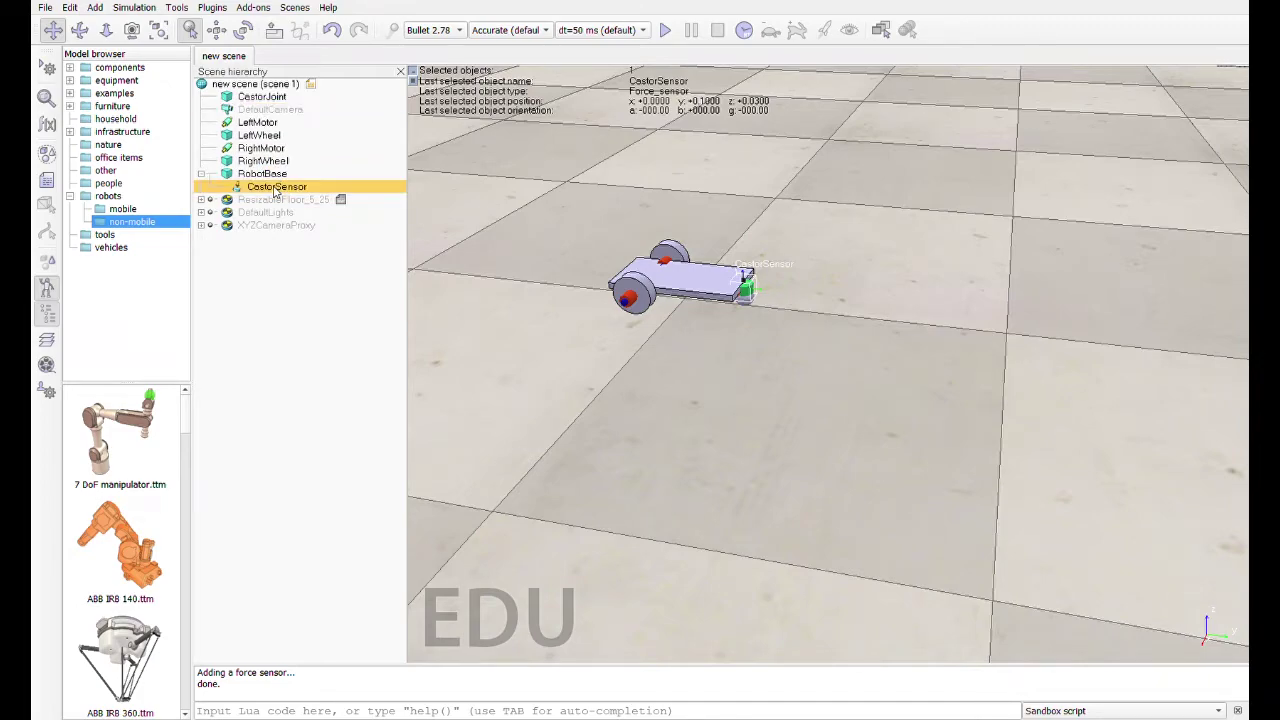
drag(256, 106, 288, 190)
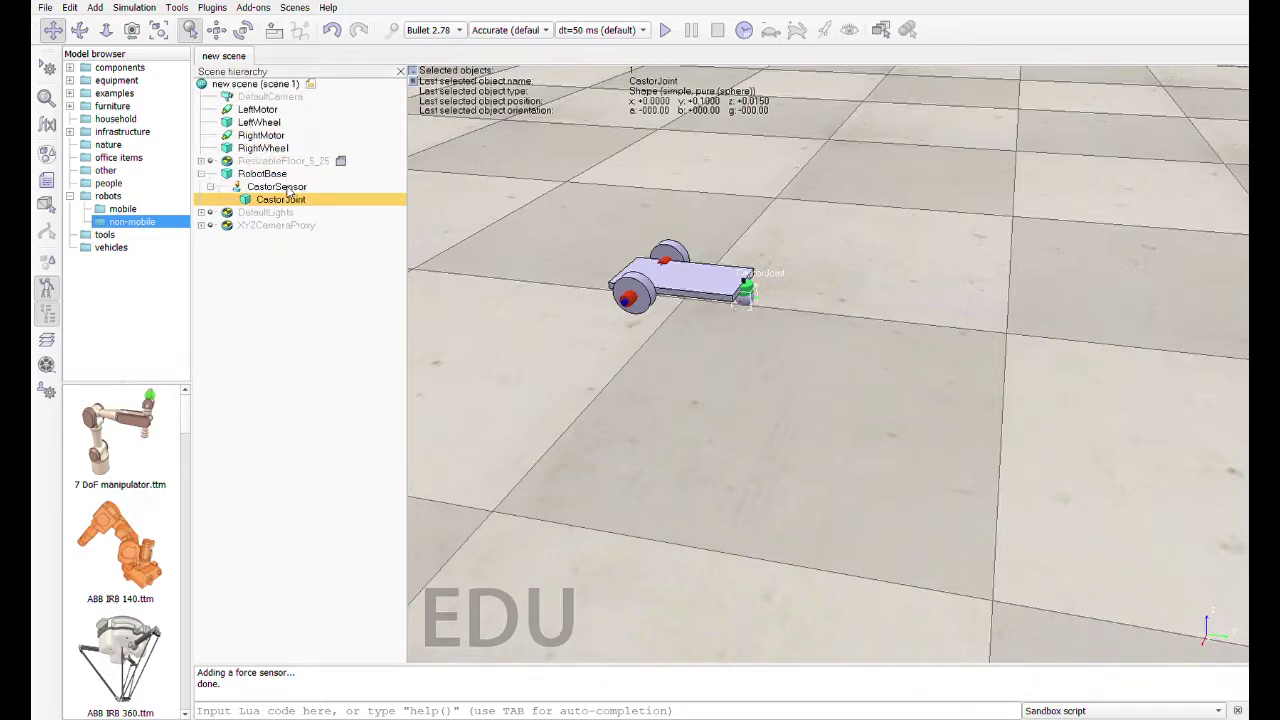
Parent LeftWheel to LeftMotor and RightWheel to RightMotor, with both motors as children of RobotBase.
drag(256, 109, 283, 176)
drag(260, 109, 286, 177)
drag(263, 112, 296, 165)
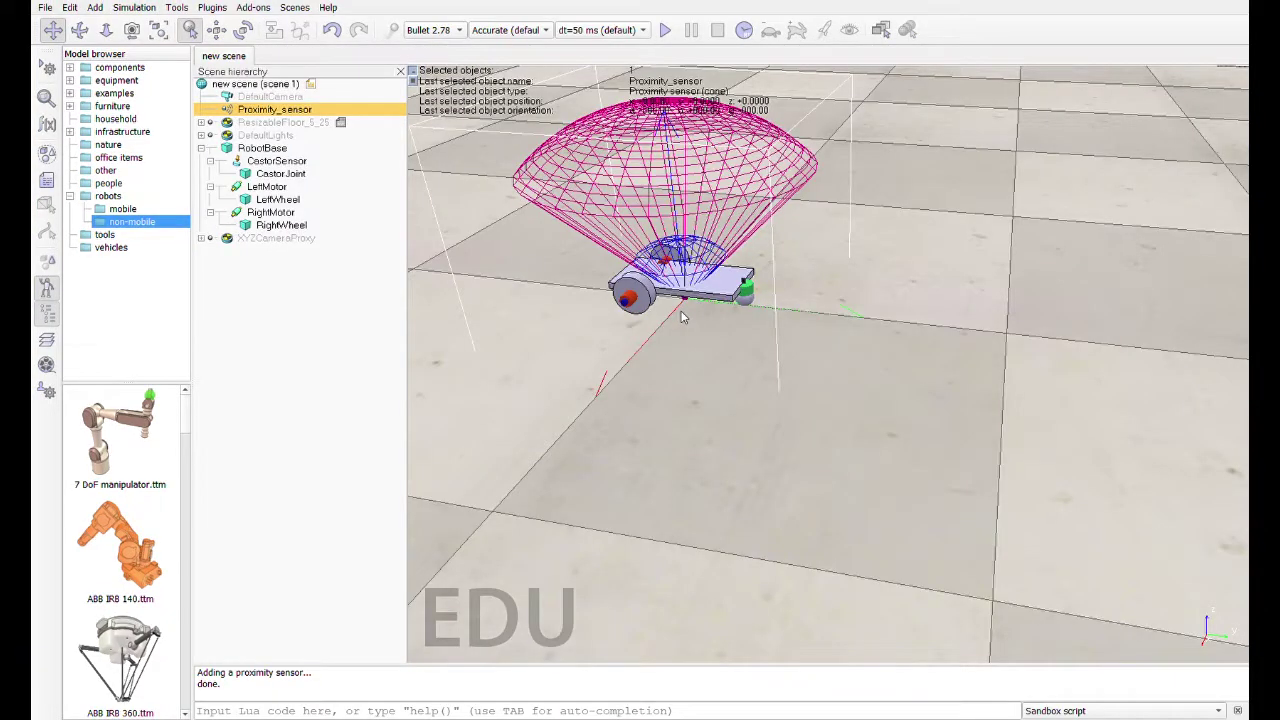
Add a cone-type proximity sensor named FrontUS and place it at the castor end, at Y 0.1, Z 0.06 m.
click(300, 110)
key(BackSpace)
key(BackSpace)
key(BackSpace)
key(BackSpace)
key(BackSpace)
key(BackSpace)
key(BackSpace)
key(BackSpace)
key(BackSpace)
key(BackSpace)
key(BackSpace)
key(BackSpace)
key(BackSpace)
key(BackSpace)
key(BackSpace)
key(BackSpace)
text(FrontUS)
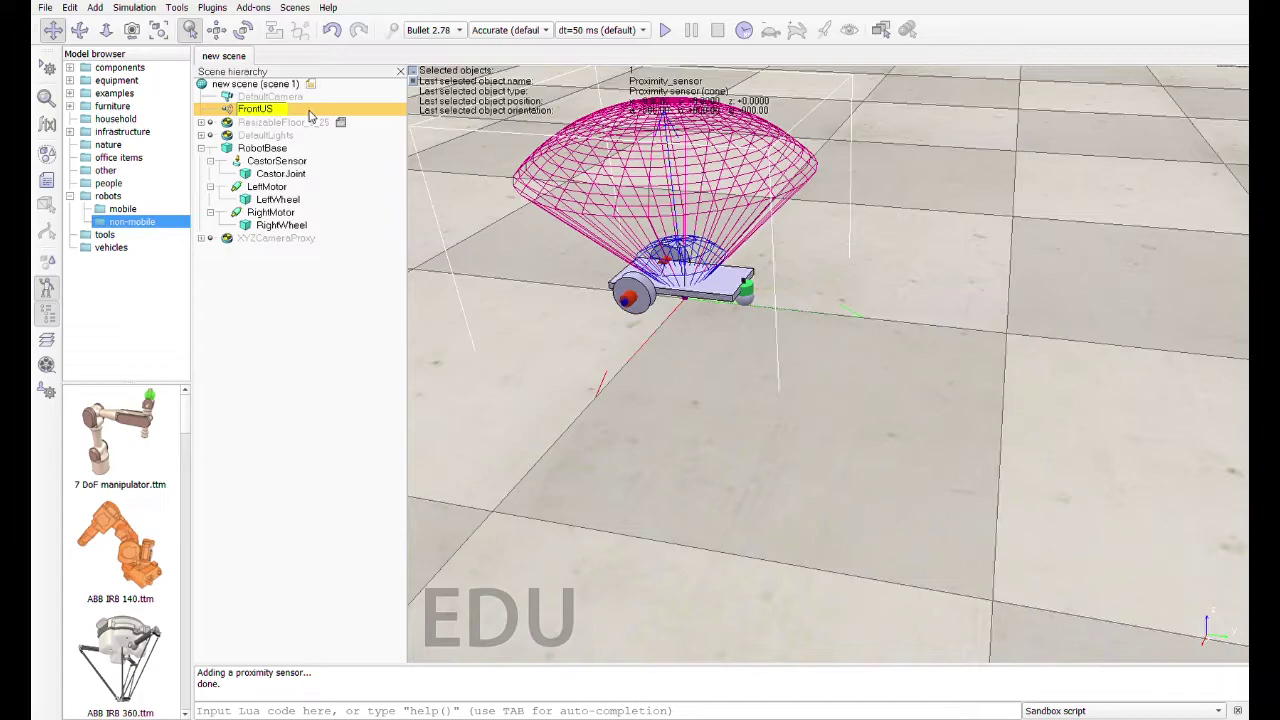
key(Return)
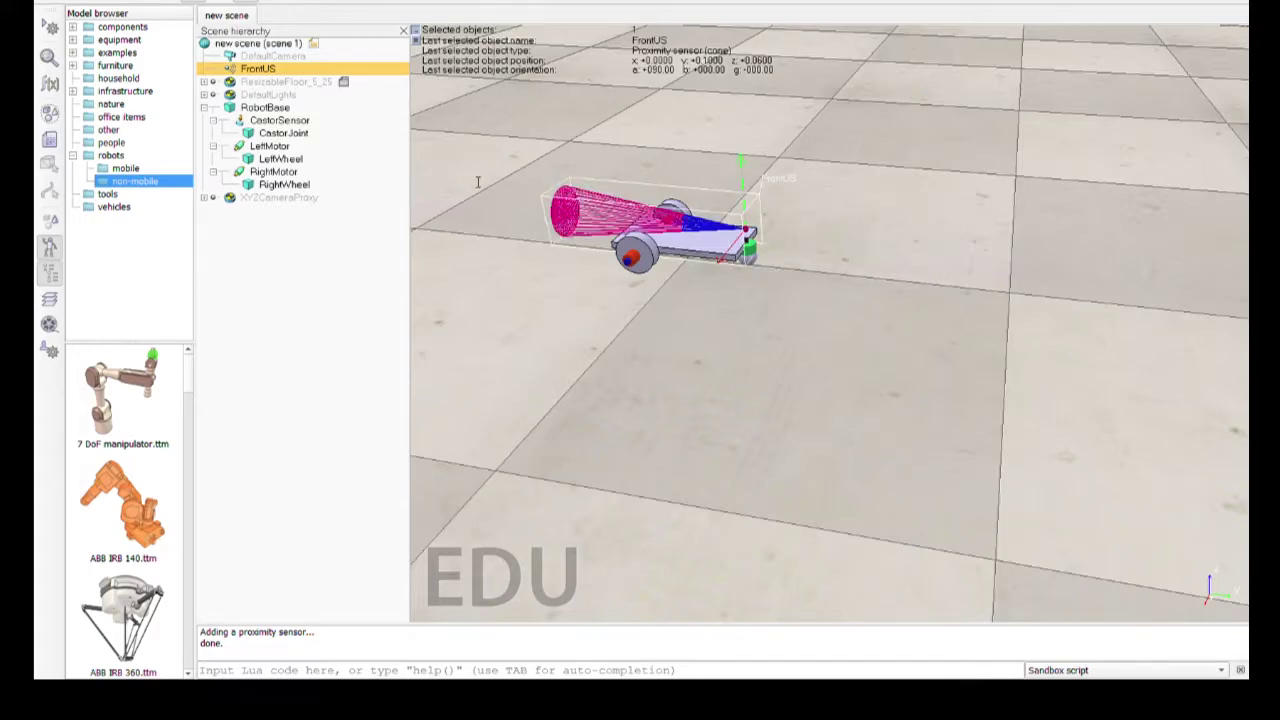
Orient FrontUS at -90° about the X axis, facing away from the base, and make it a child of RobotBase.
key(ctrl+z)
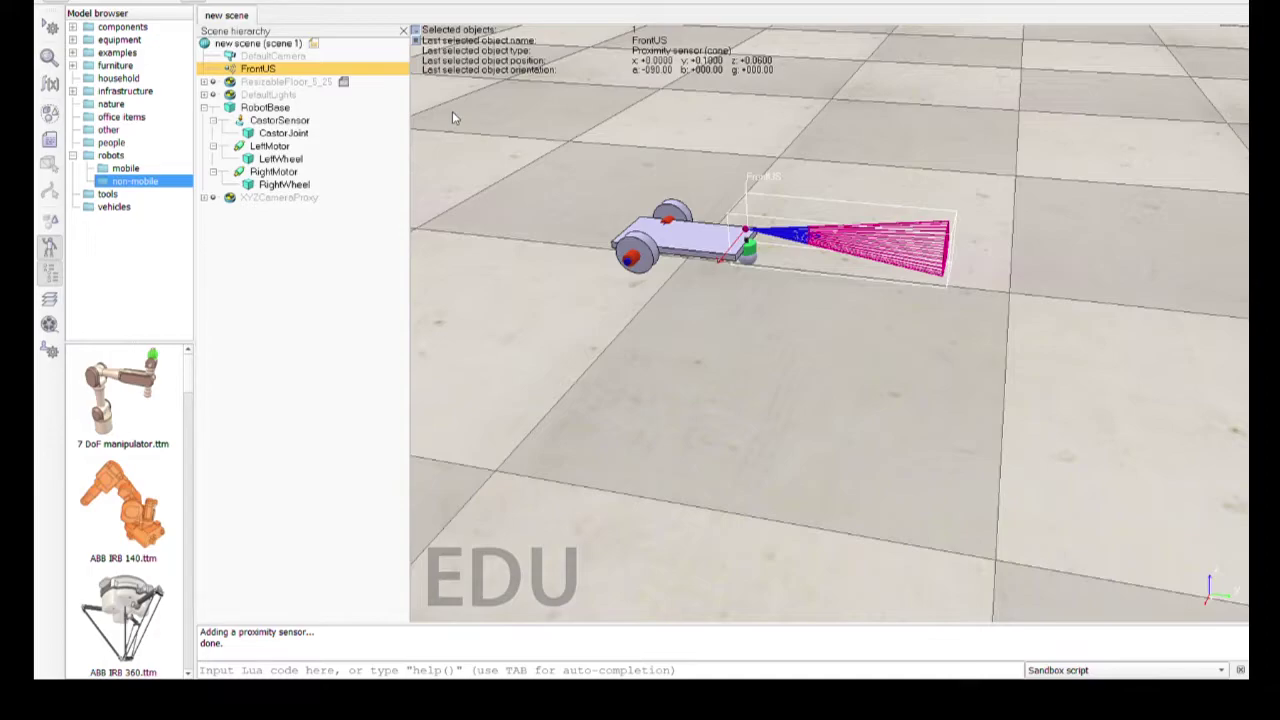
drag(258, 68, 280, 110)
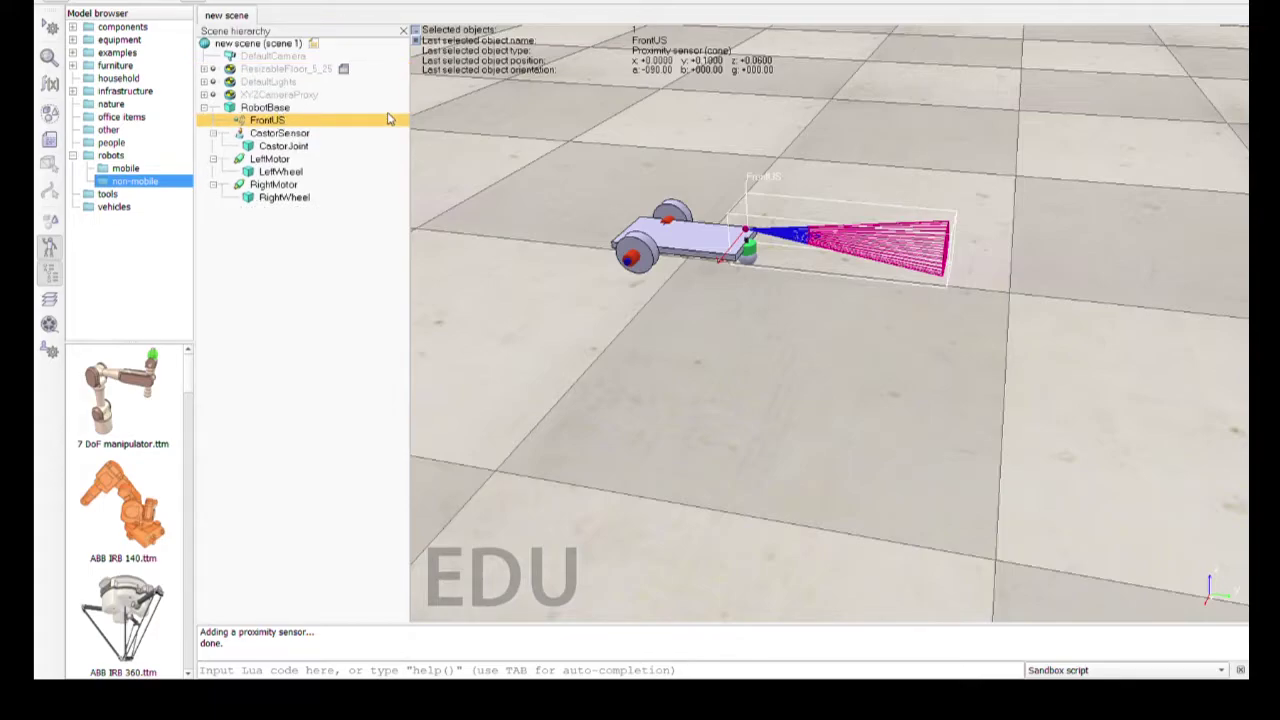
Attach a non-threaded child script to RobotBase that drives both motors, adds a speed slider and backs up when FrontUS detects an obstacle.
click(268, 112)
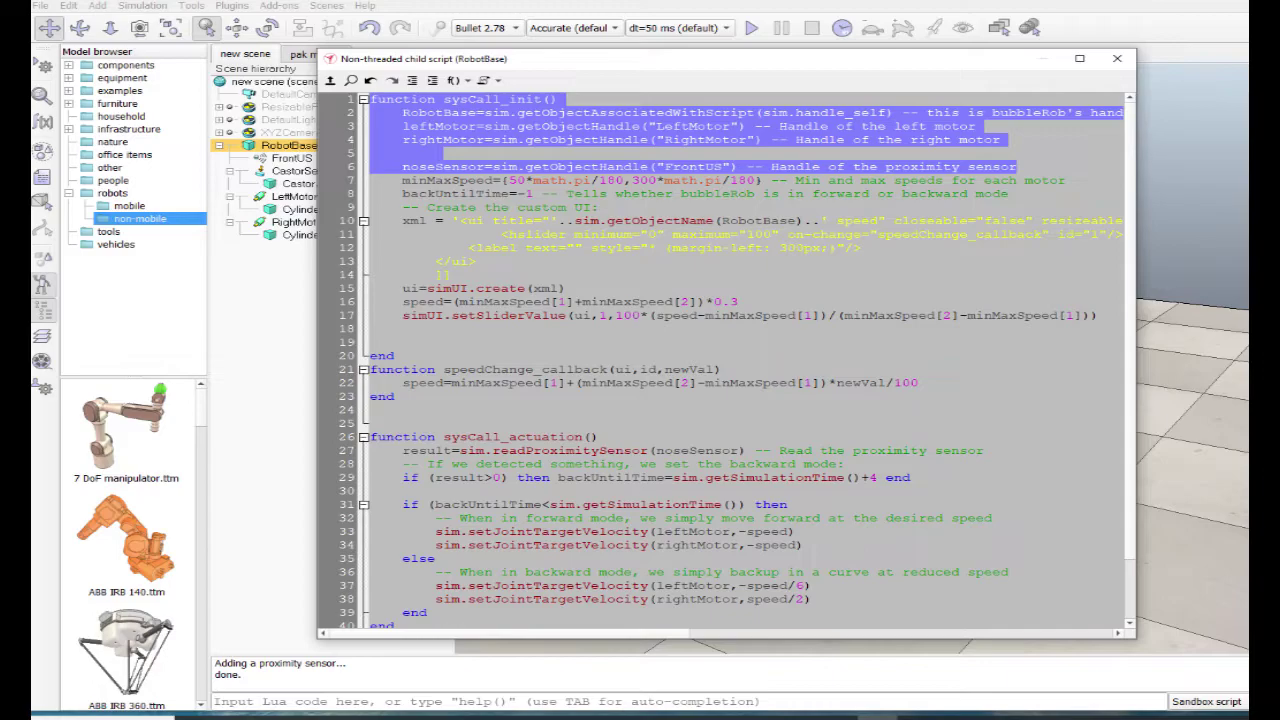
drag(403, 220, 372, 328)
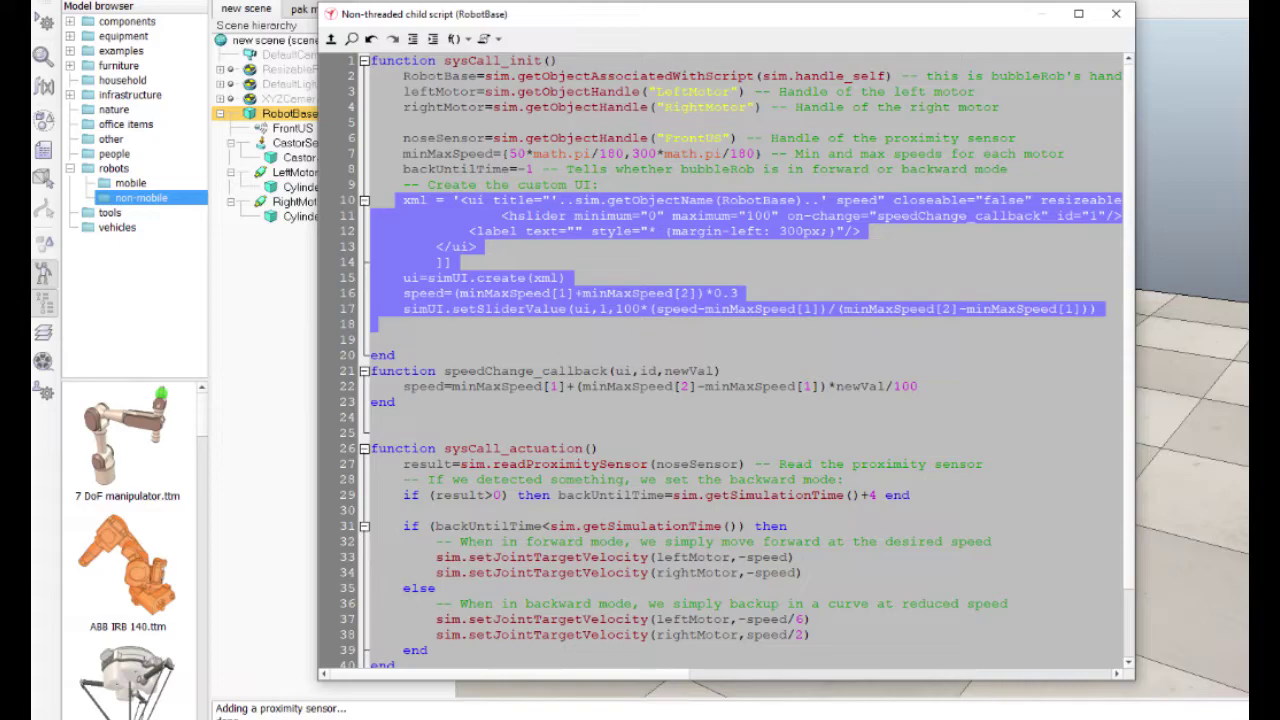
drag(370, 448, 396, 587)
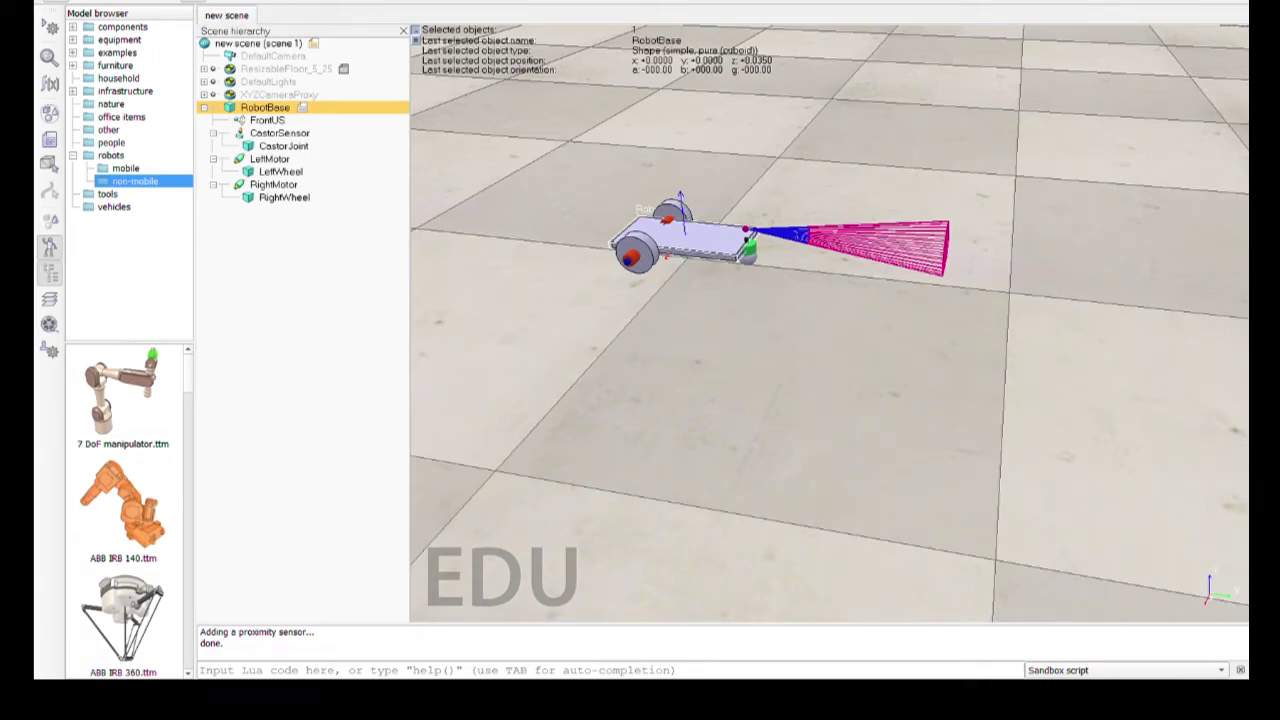
Examine the office items, nature and infrastructure models, including the 240cm high walls, for obstacles to put around the robot.
drag(494, 200, 703, 283)
scroll(743, 277, up, 3)
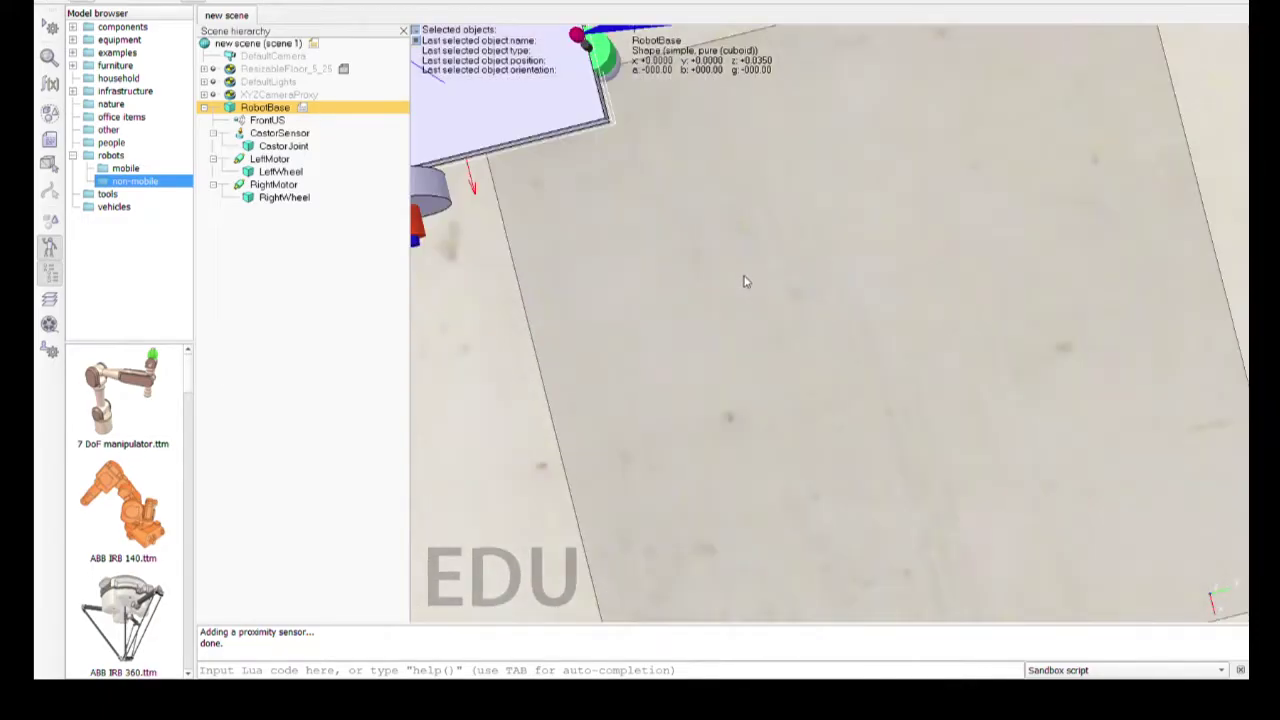
scroll(746, 280, down, 6)
scroll(818, 340, down, 5)
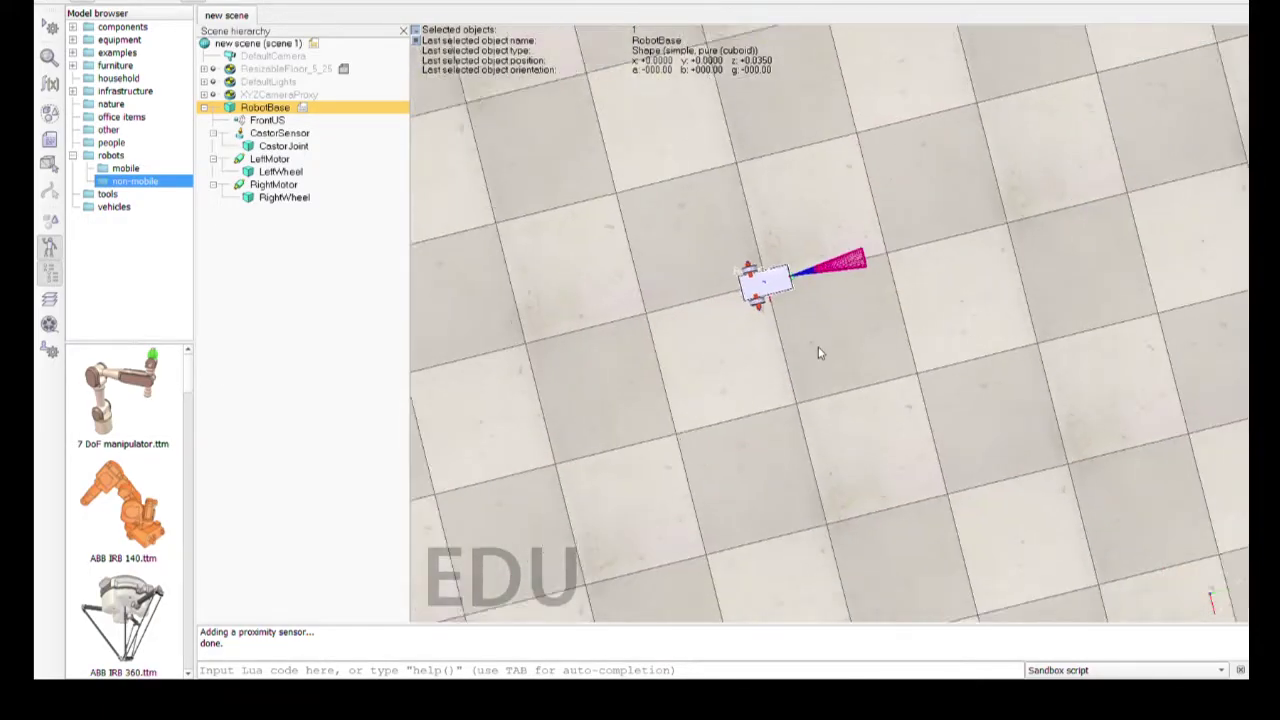
mouse_move(820, 342)
mouse_down()
mouse_move(822, 360)
mouse_move(814, 338)
mouse_up()
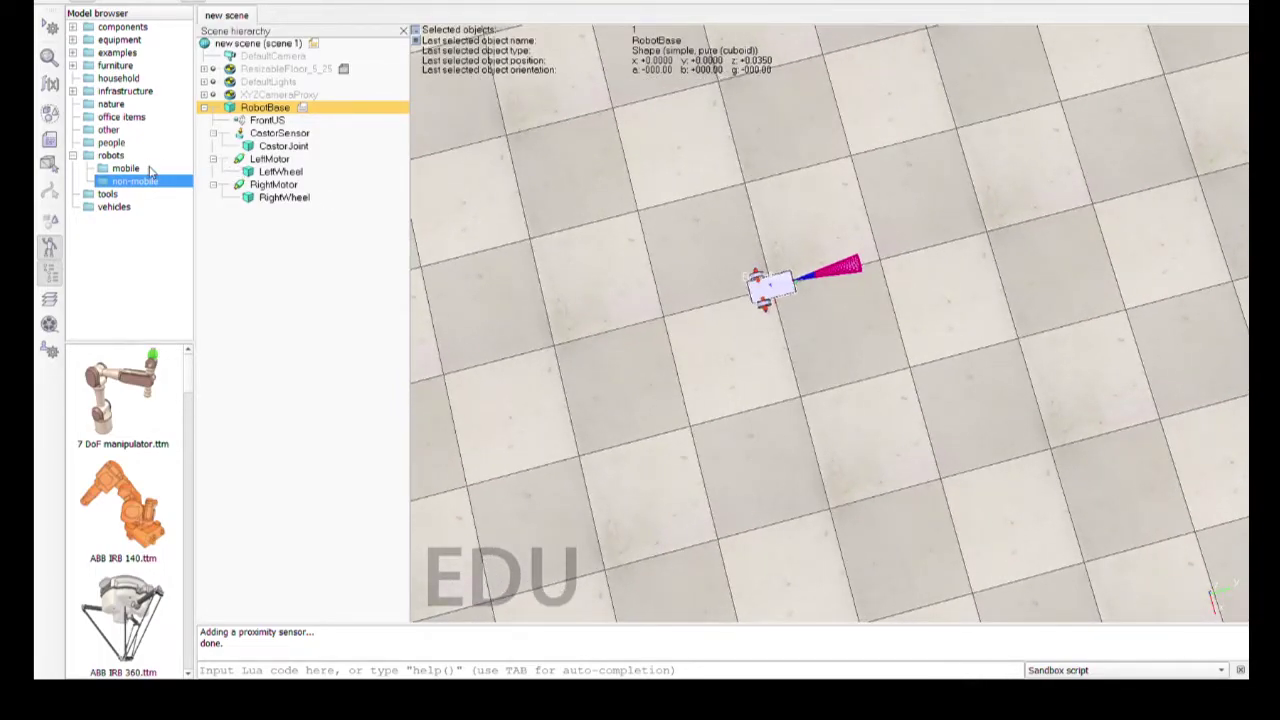
click(126, 106)
click(128, 117)
click(118, 130)
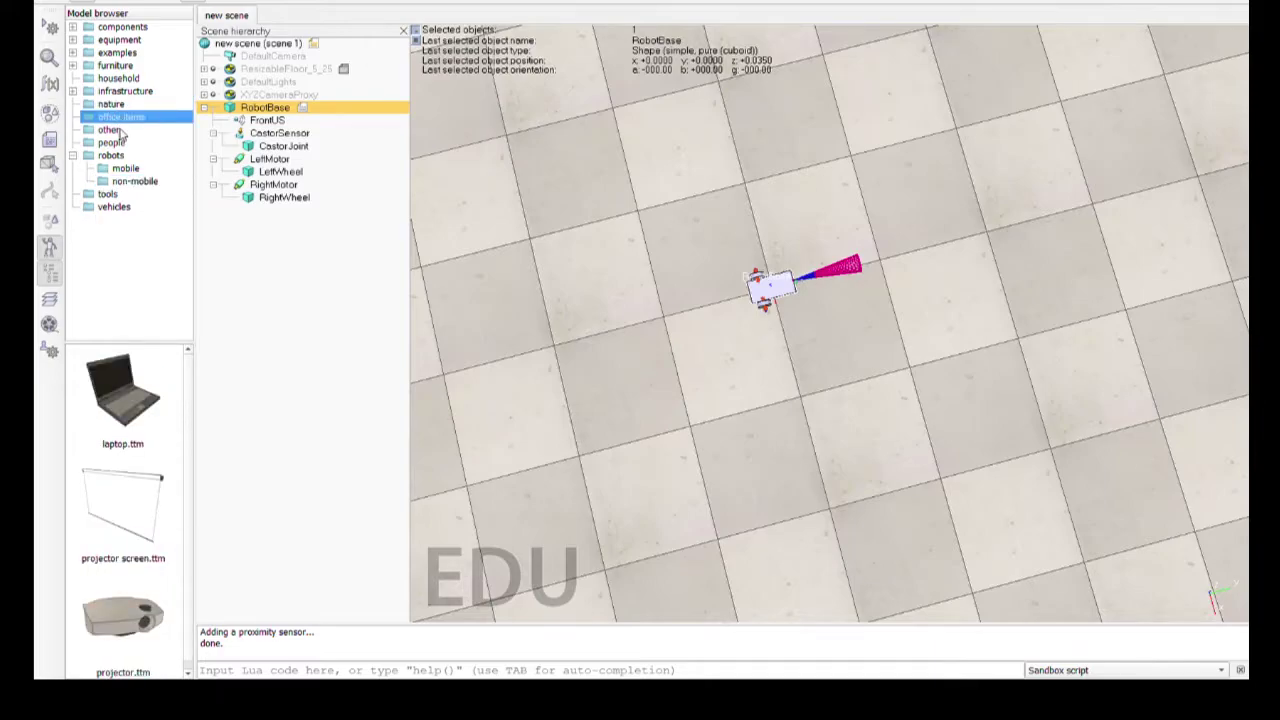
click(118, 117)
click(120, 130)
click(113, 118)
click(111, 105)
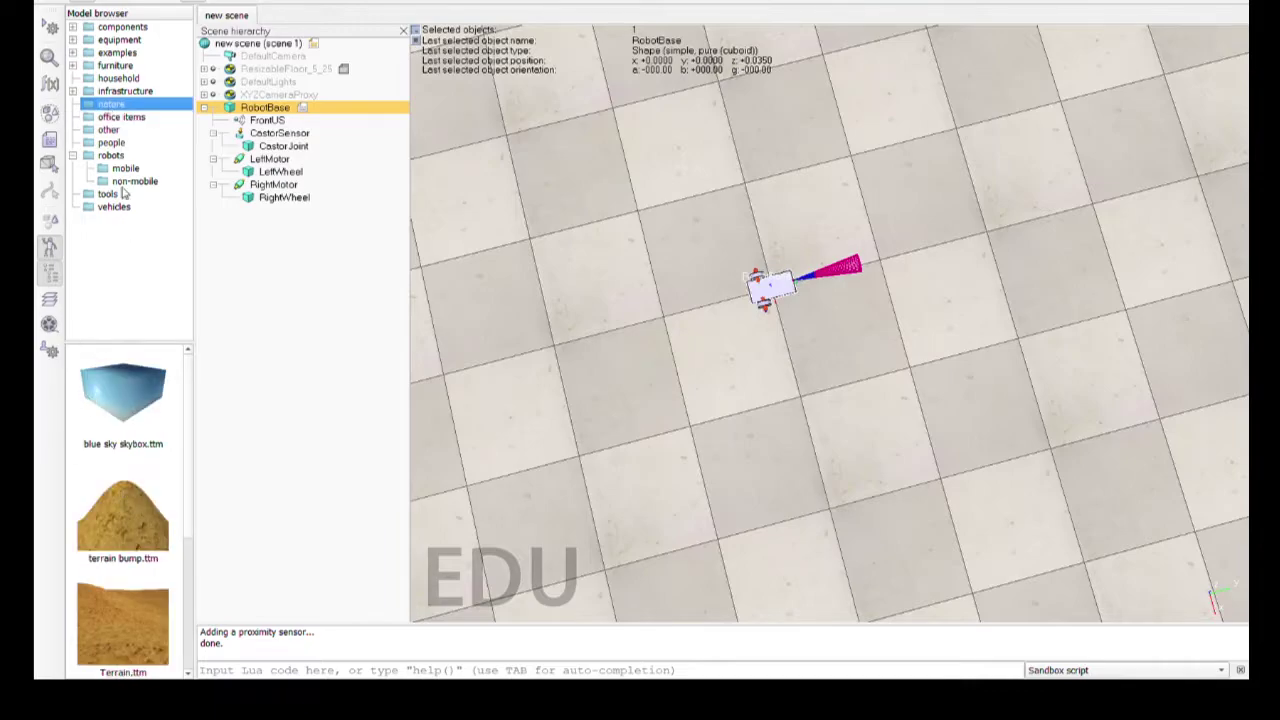
click(124, 92)
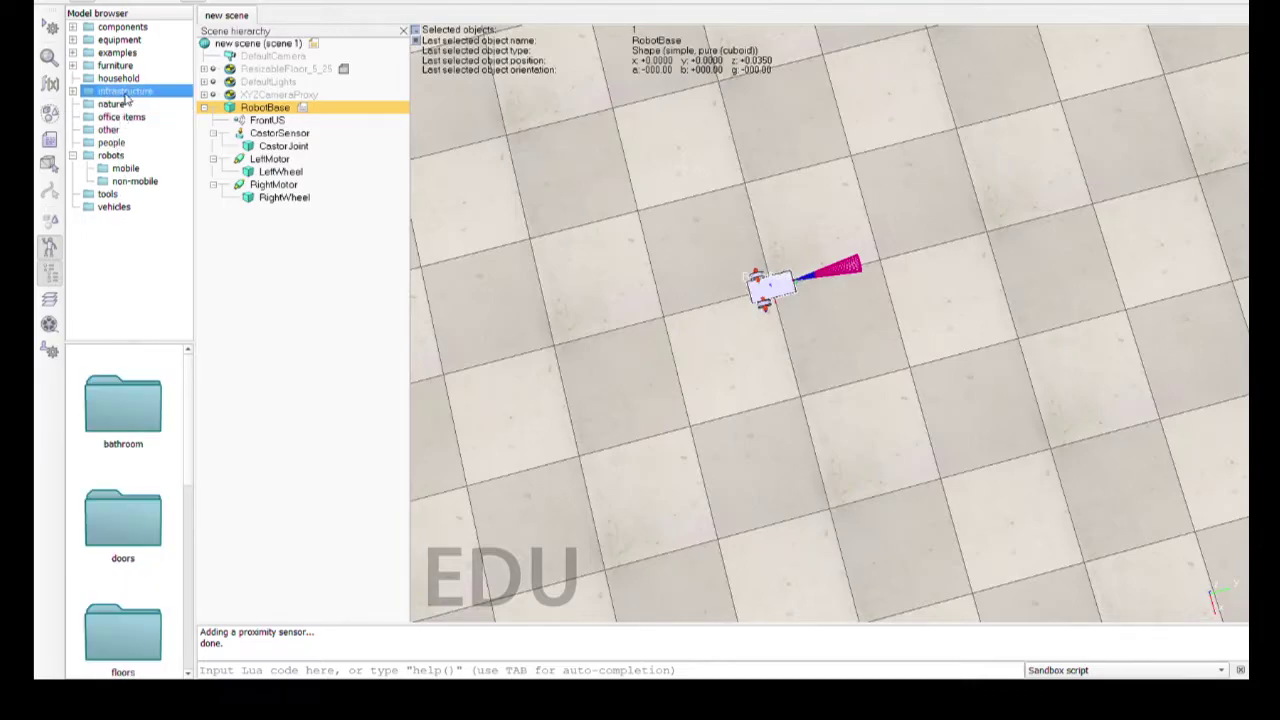
scroll(124, 514, down, 3)
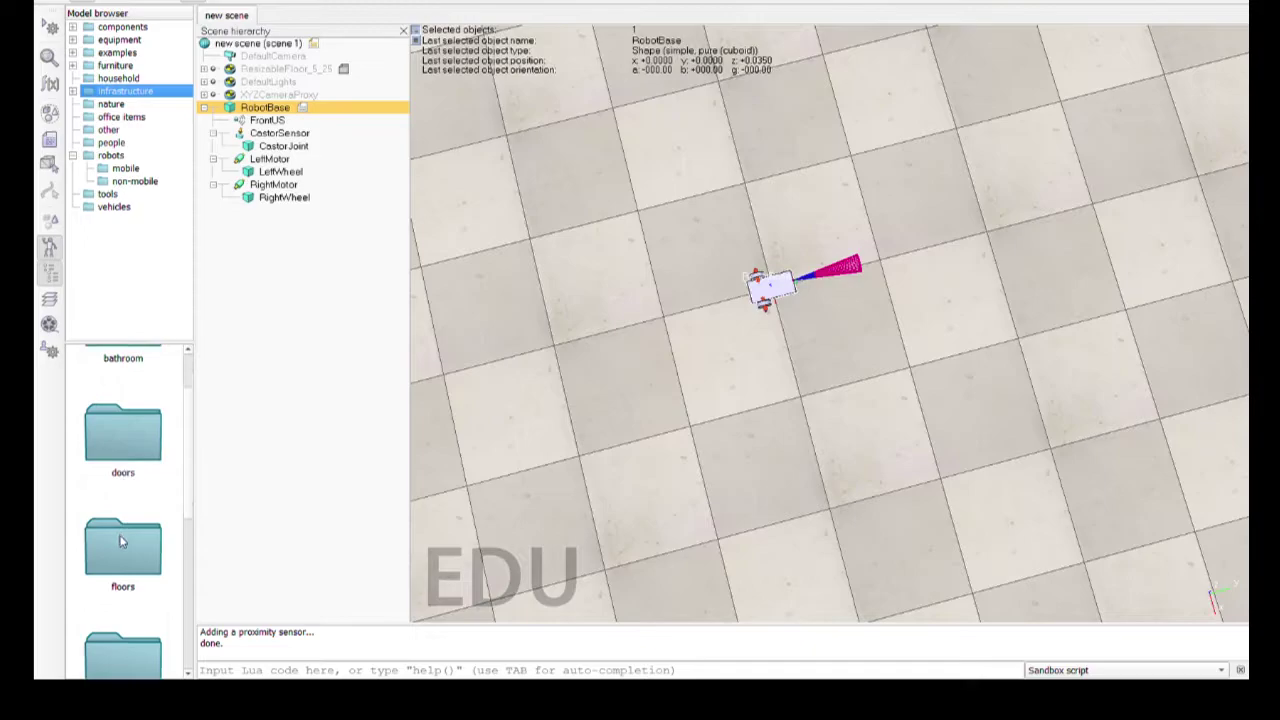
scroll(121, 495, down, 3)
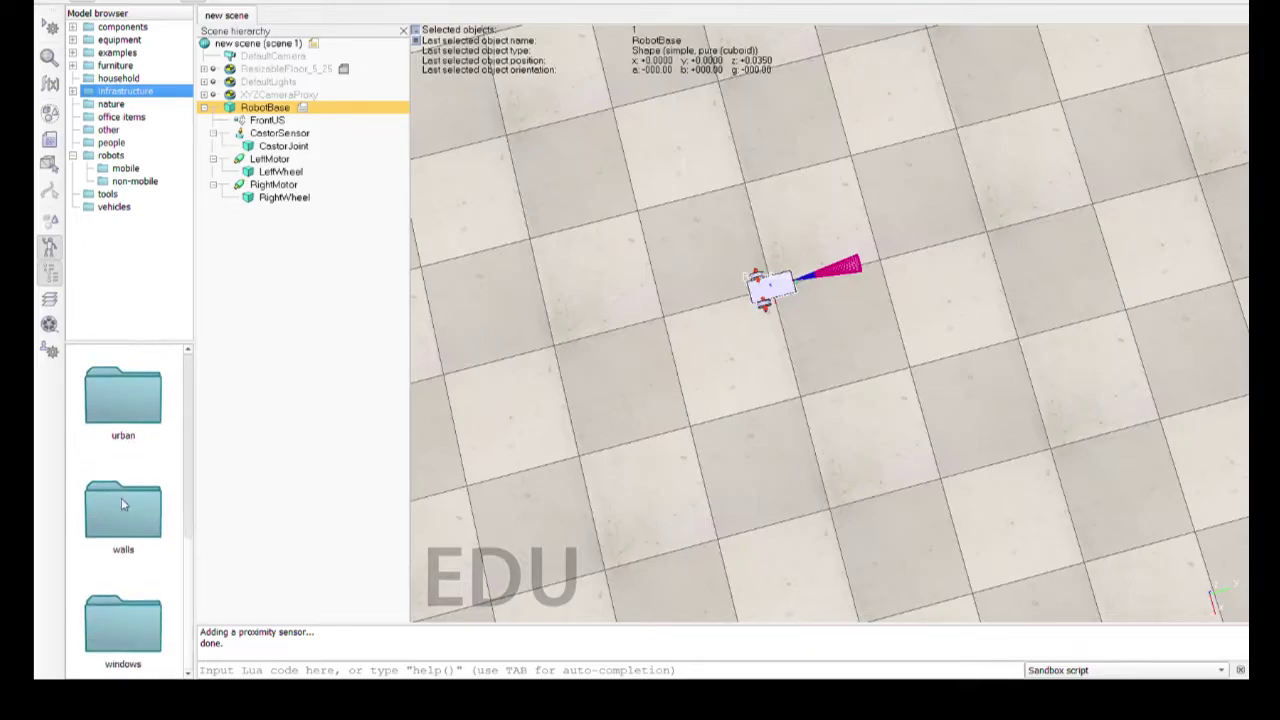
double_click(124, 510)
scroll(126, 490, down, 4)
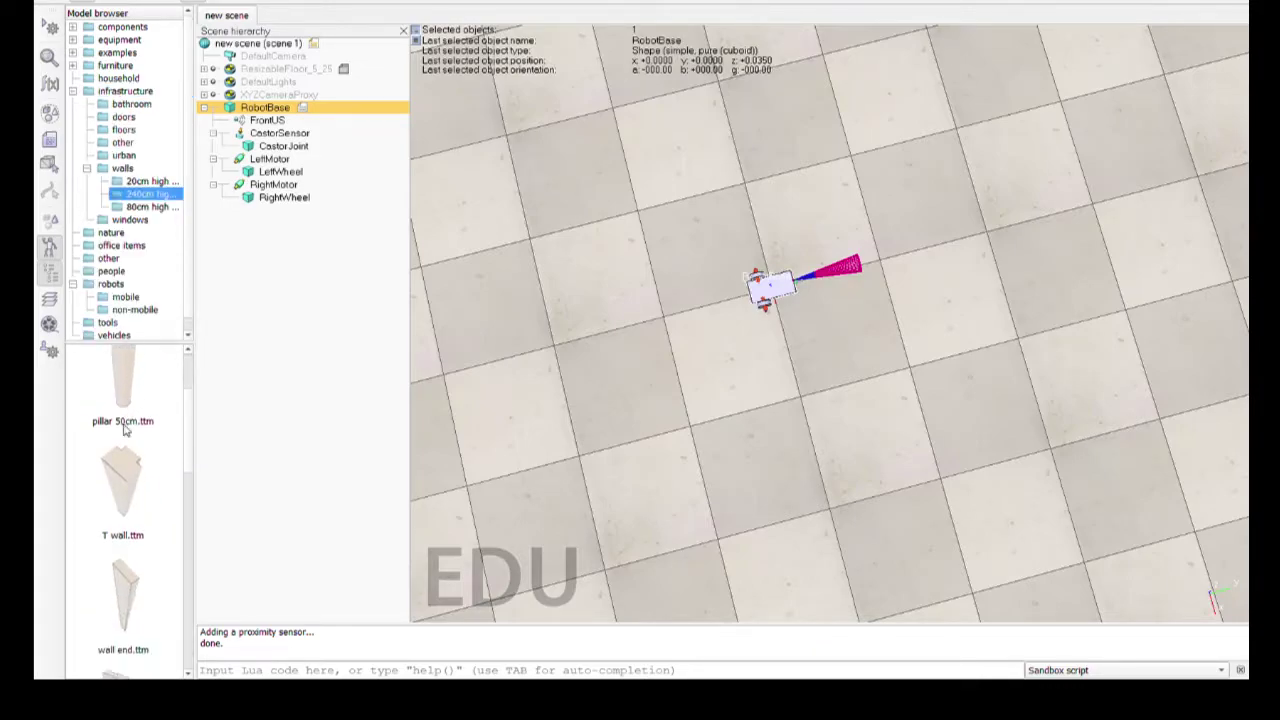
scroll(127, 483, down, 5)
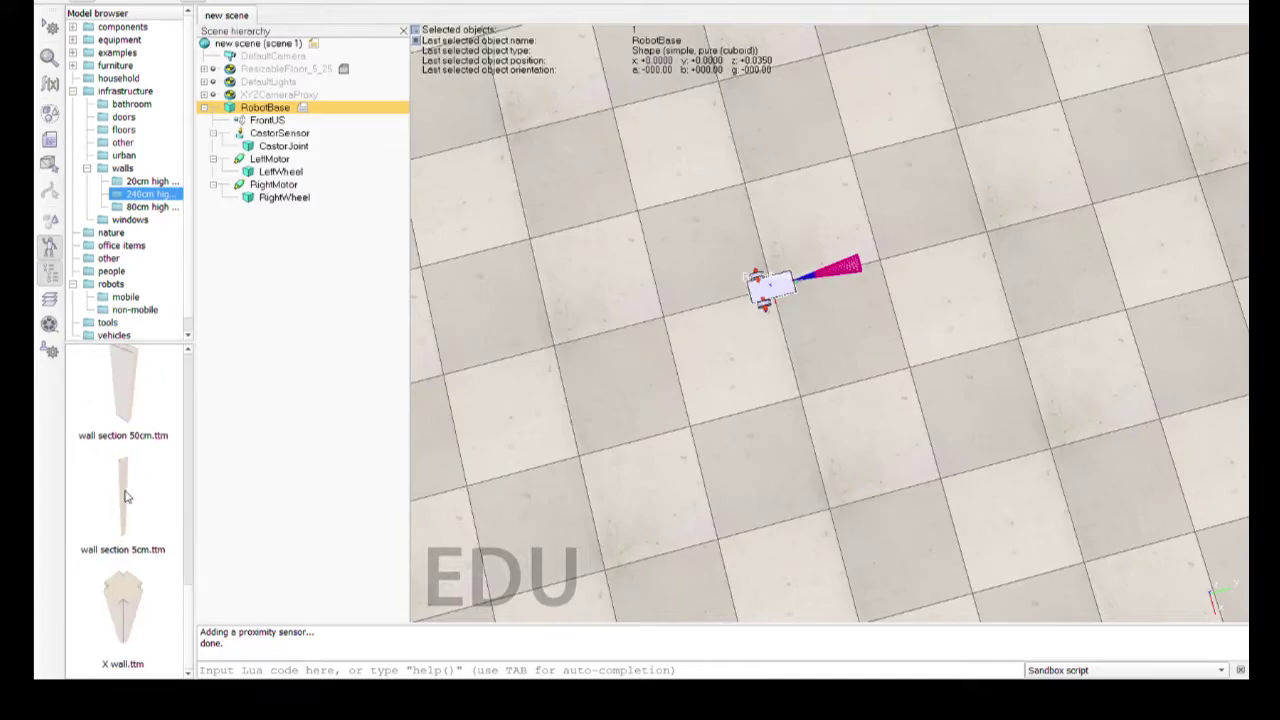
scroll(125, 496, up, 1)
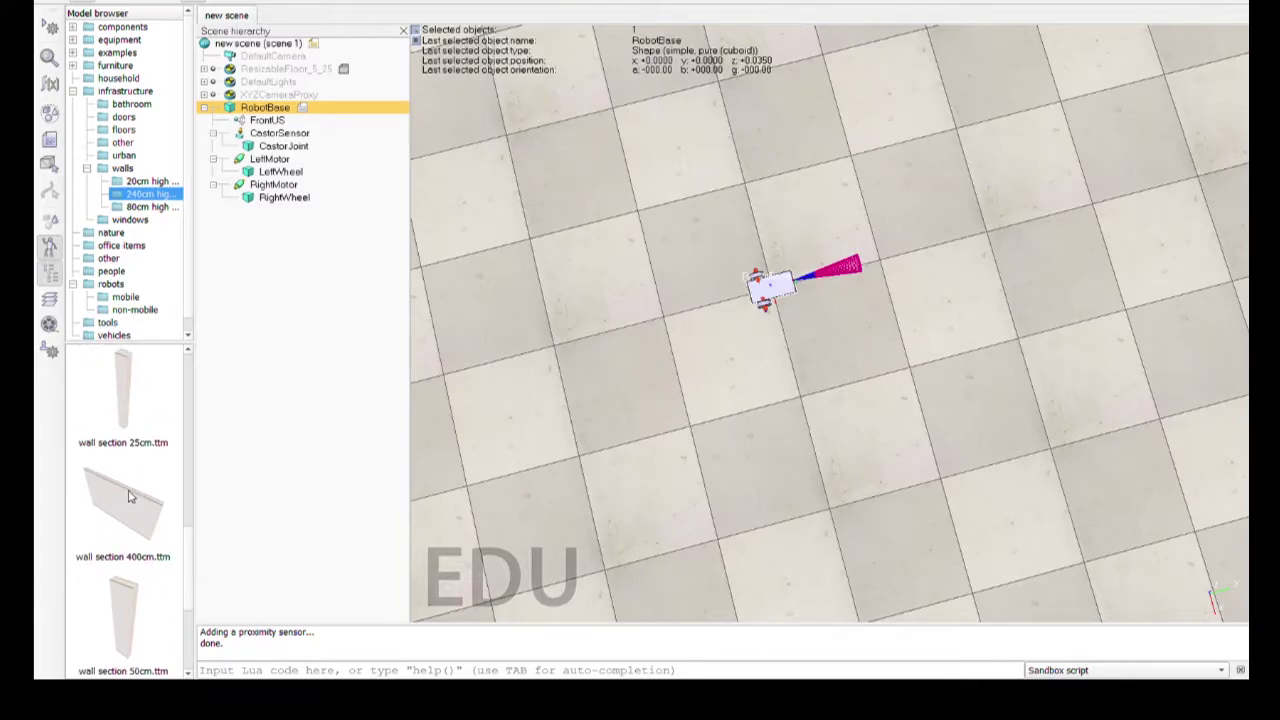
scroll(126, 494, up, 5)
scroll(128, 487, up, 1)
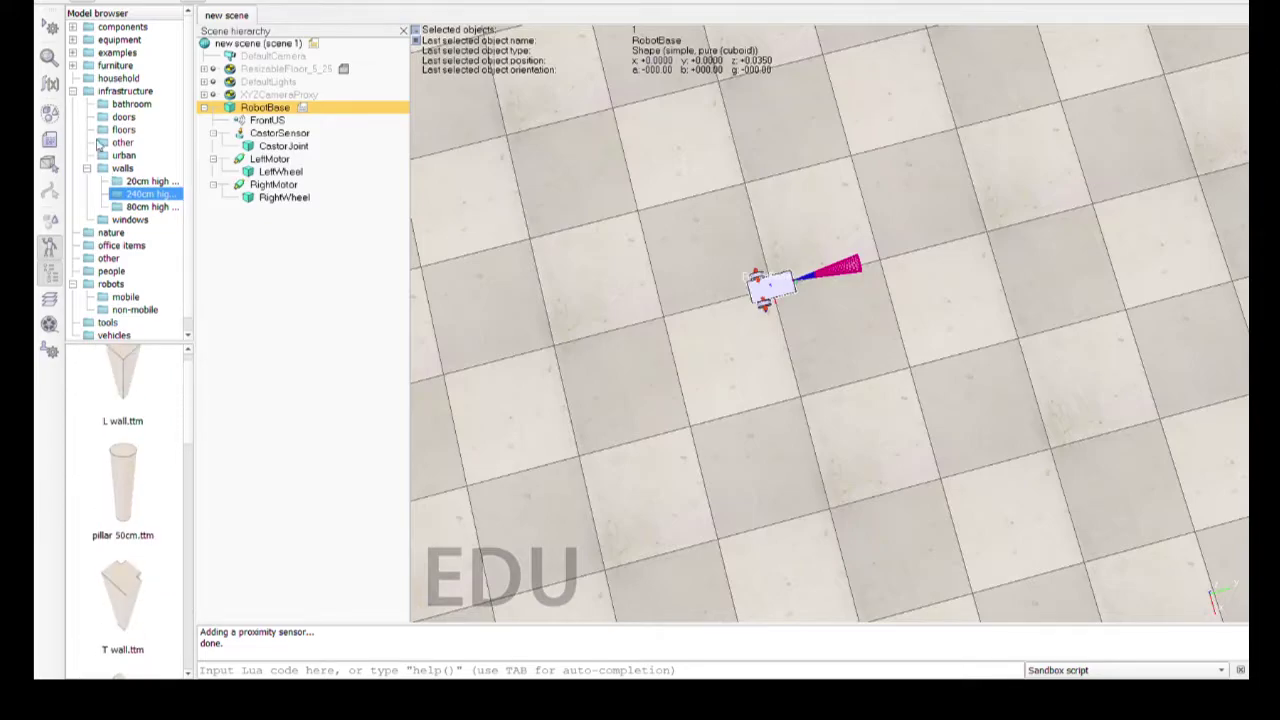
Scatter sixteen cups from the household models on the floor around the robot as obstacles.
click(72, 91)
click(111, 80)
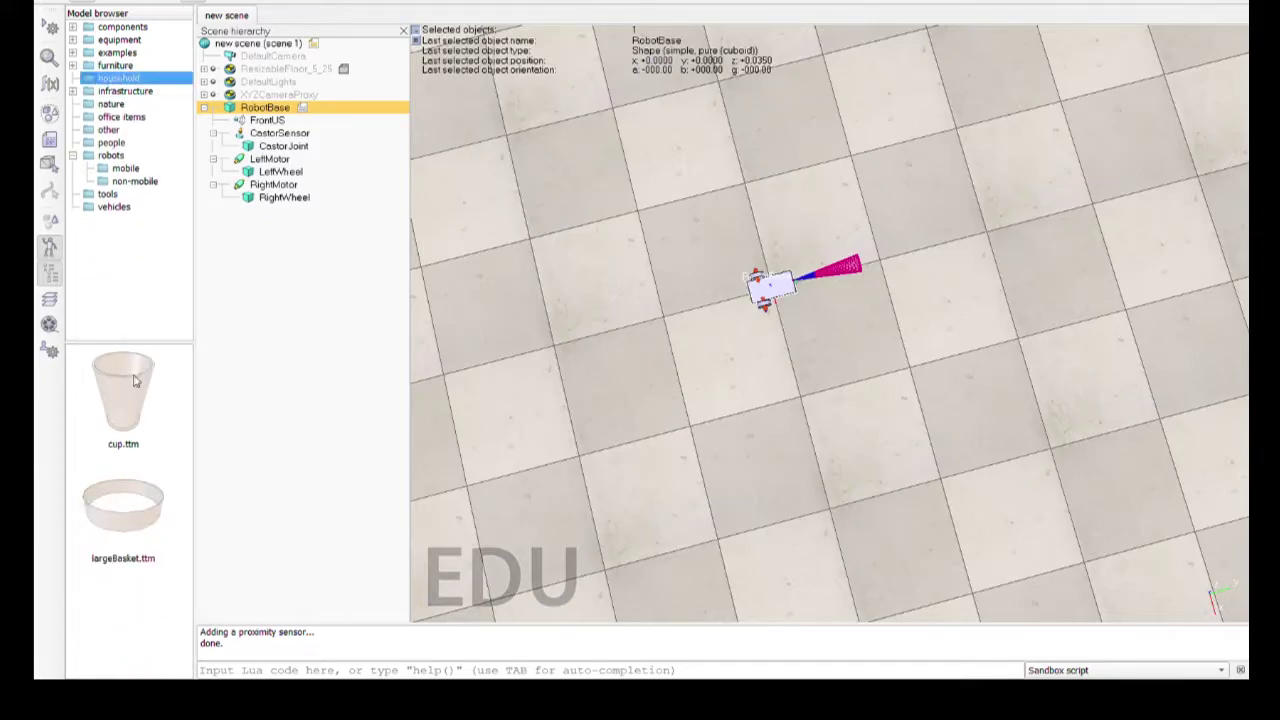
click(136, 405)
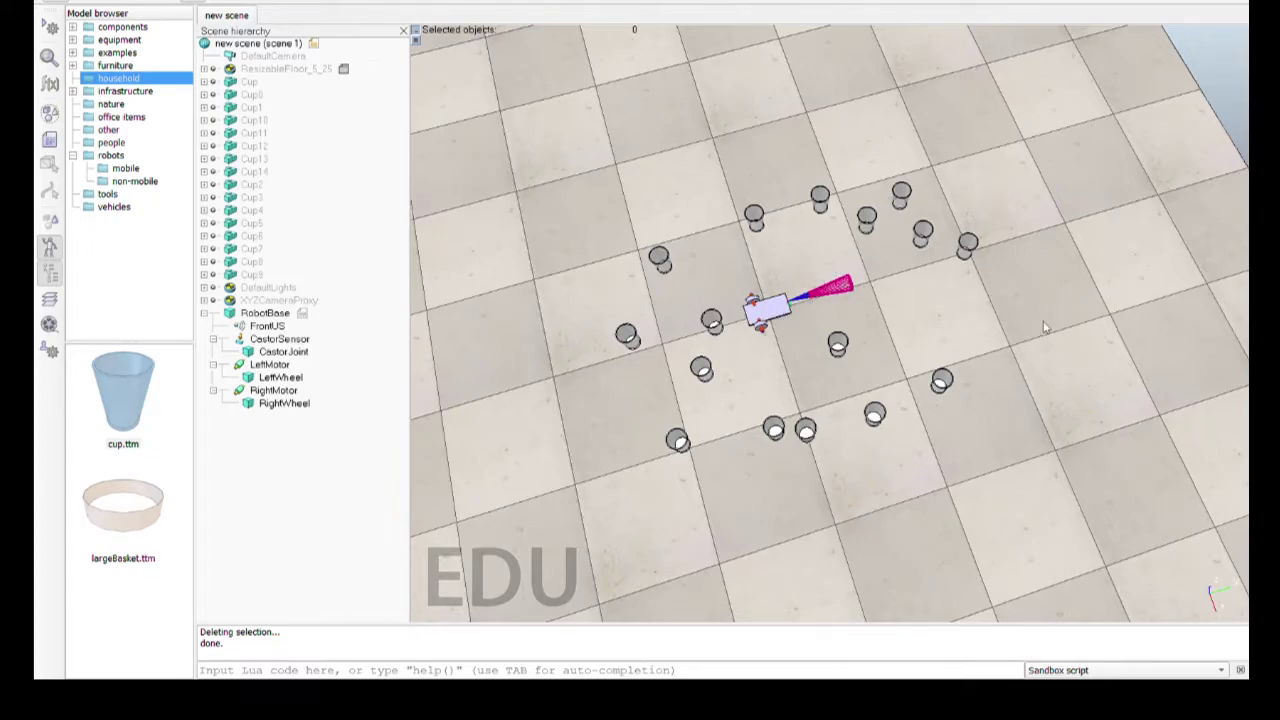
Run the simulation to watch the robot drive among the cups, and stop it.
click(671, 3)
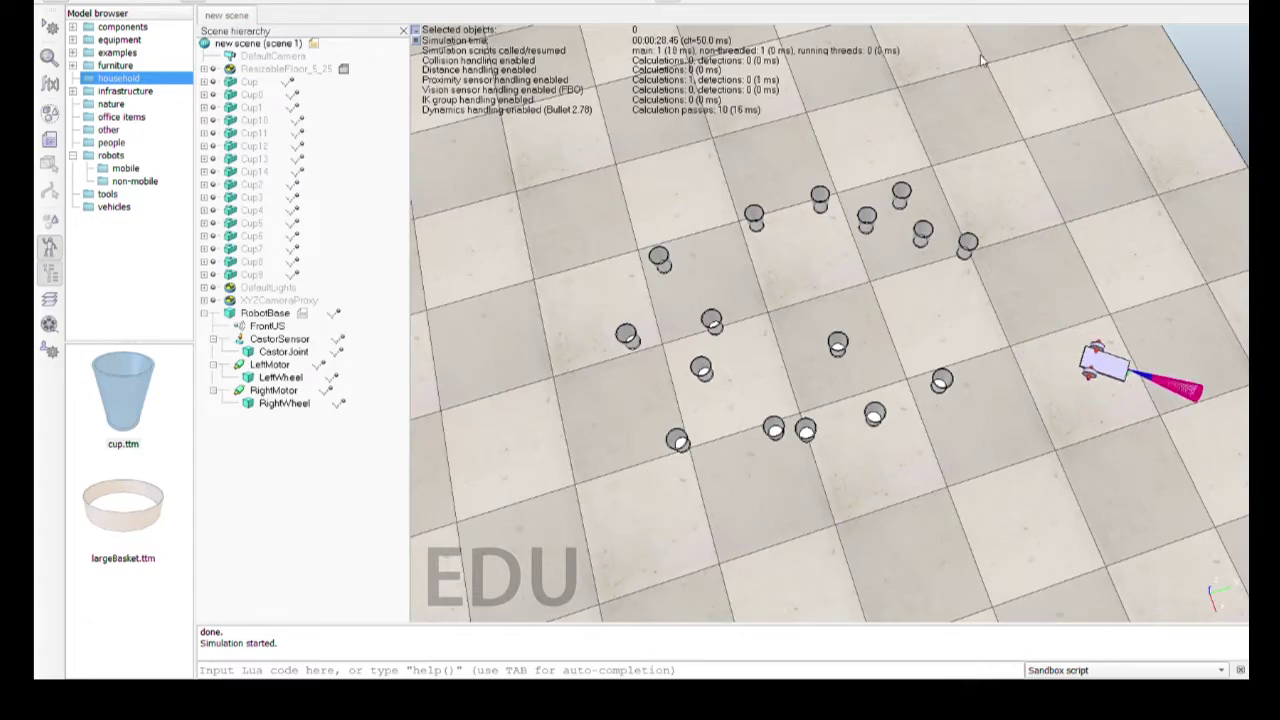
click(724, 5)
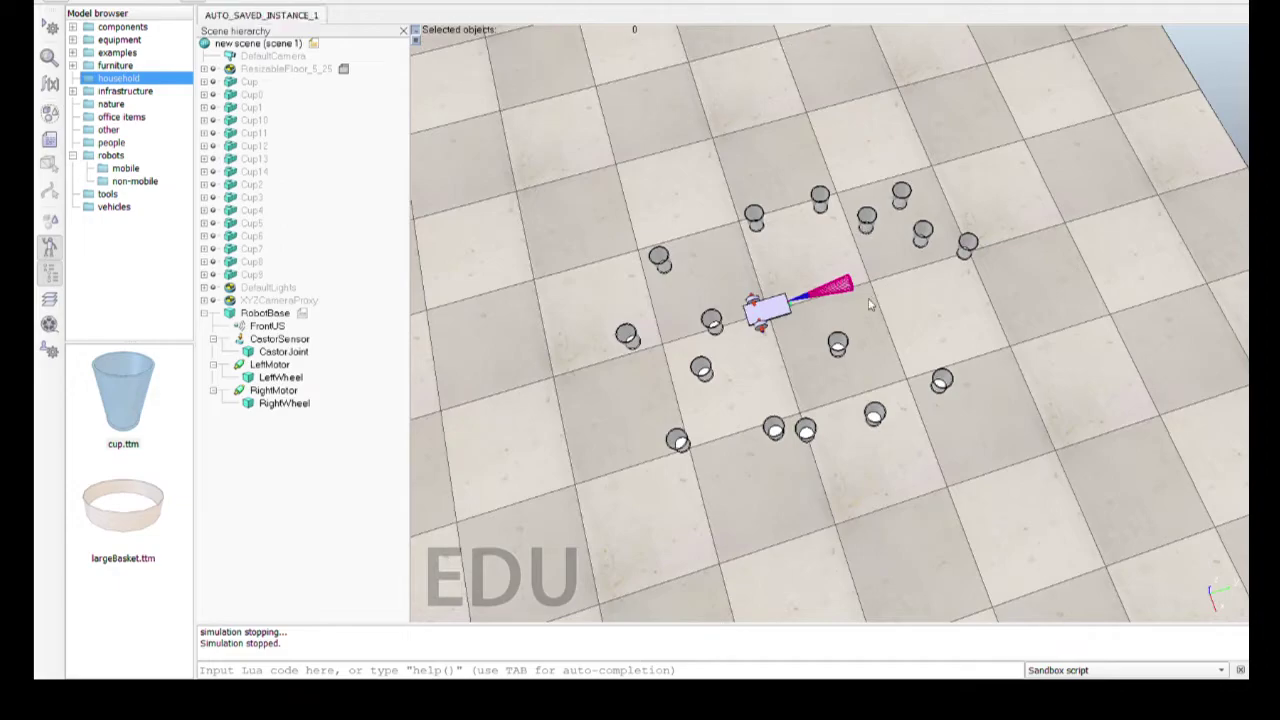